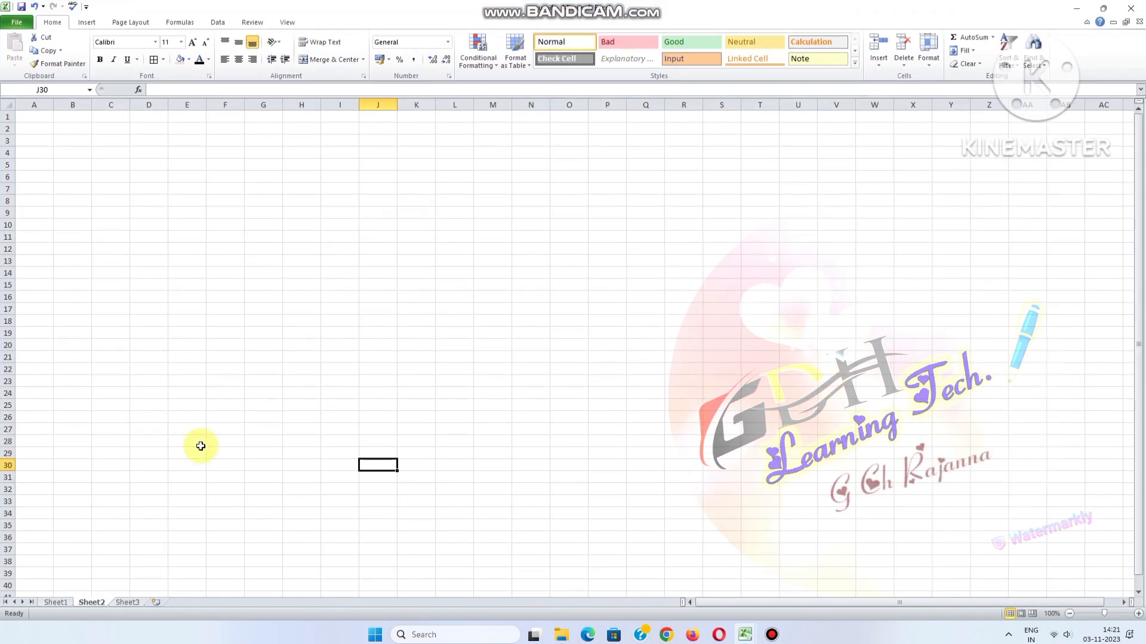
Step: Open Sheet1 and examine the item names in the SUMIF FORMULA table, noting which rows belong to the MI brand
{"action": "left_click", "coordinate": [57, 602]}
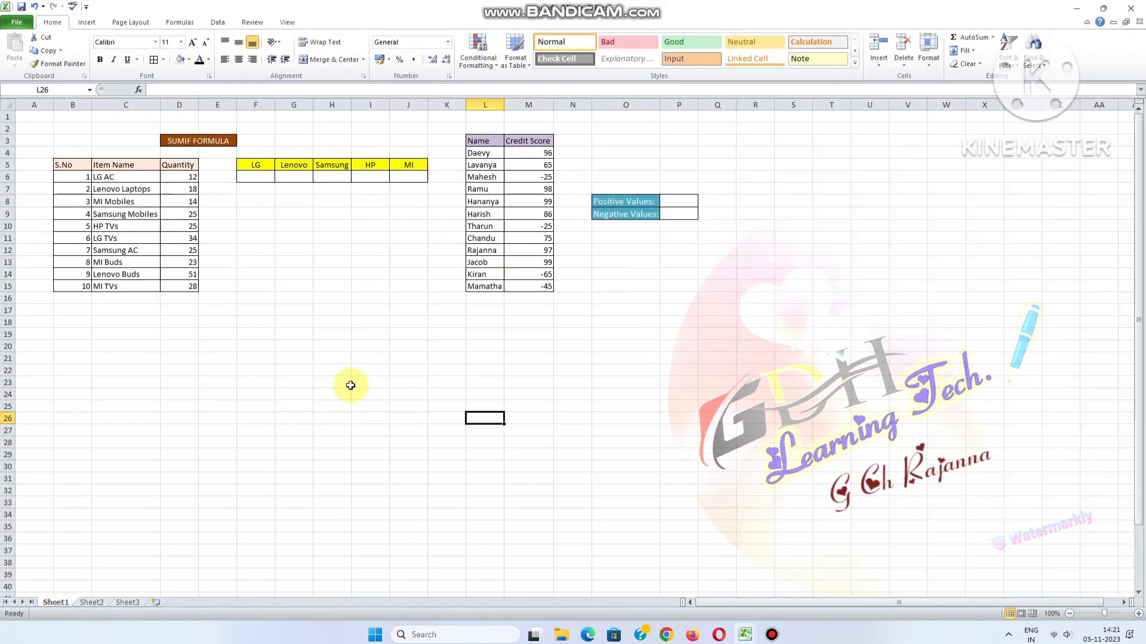
{"action": "left_click", "coordinate": [183, 141]}
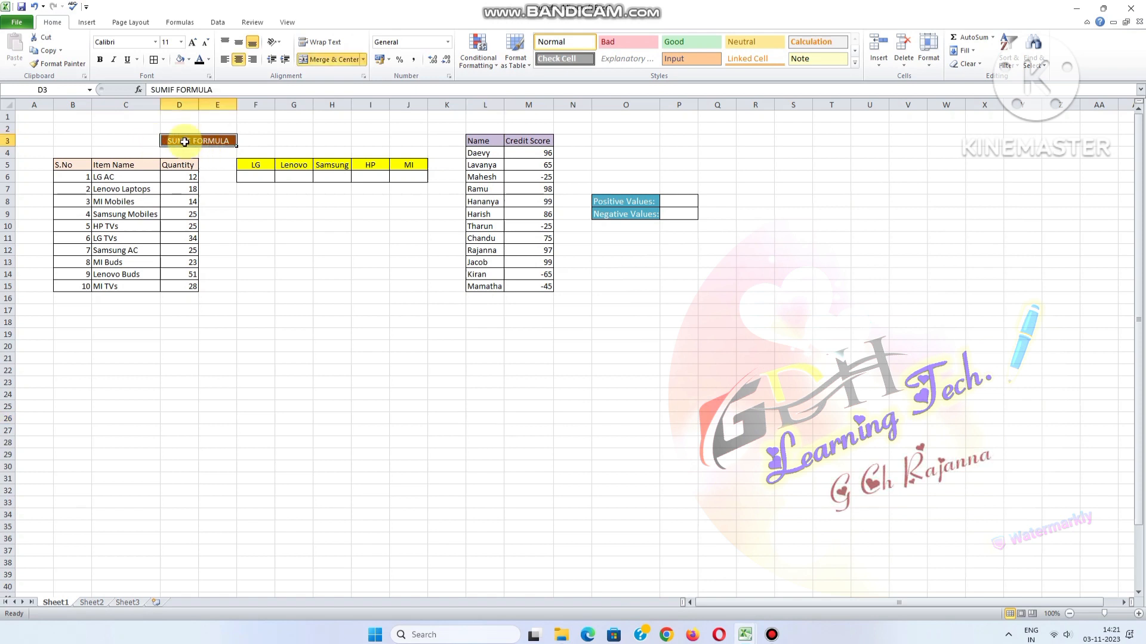
{"action": "left_click_drag", "start_coordinate": [78, 165], "coordinate": [80, 226]}
{"action": "left_click", "coordinate": [109, 168]}
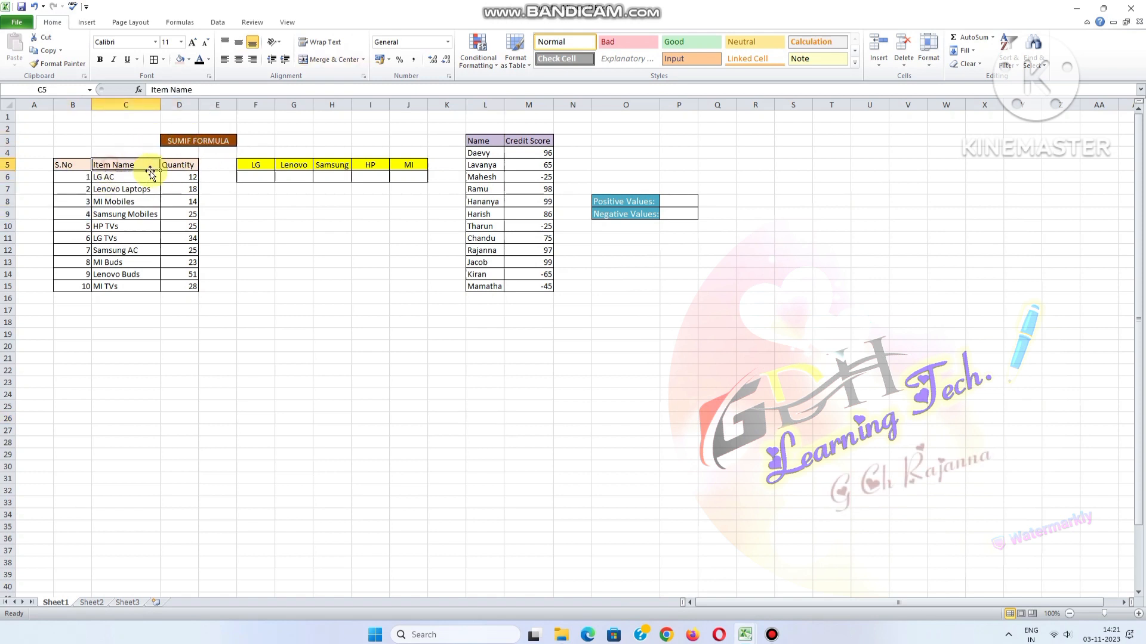
{"action": "left_click", "coordinate": [113, 176]}
{"action": "left_click", "coordinate": [118, 188]}
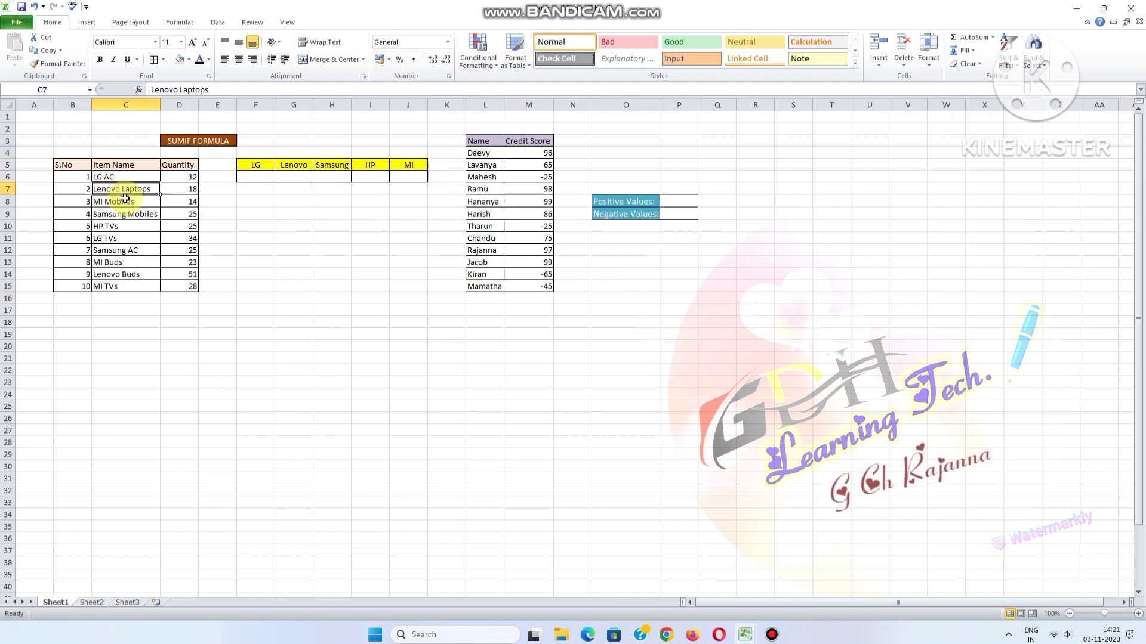
{"action": "left_click", "coordinate": [119, 201]}
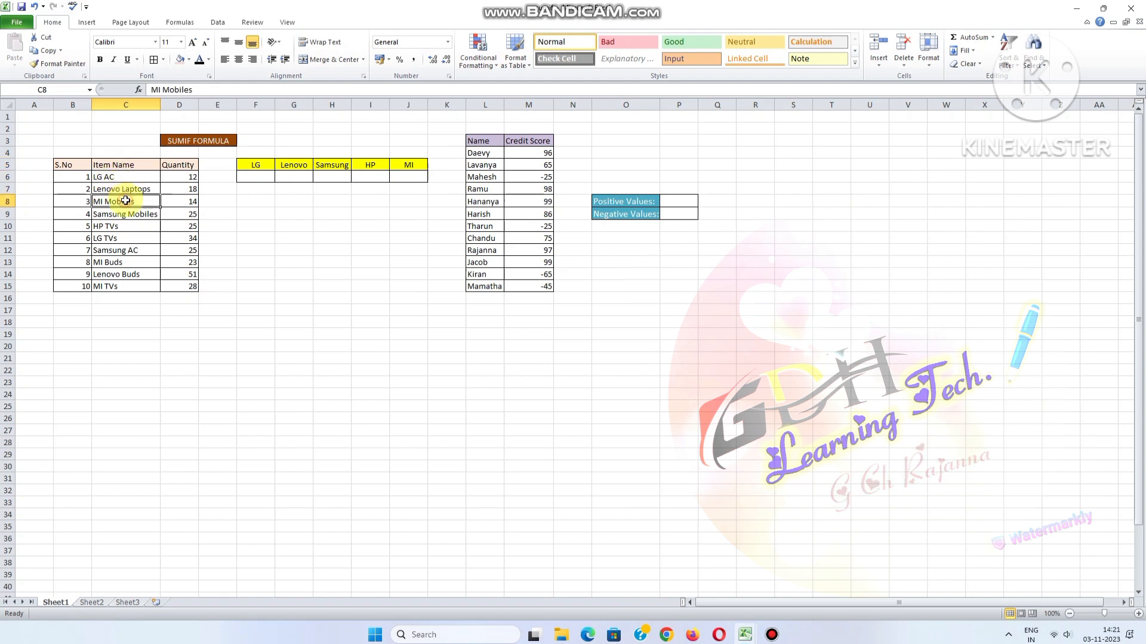
{"action": "left_click", "coordinate": [123, 289]}
{"action": "left_click", "coordinate": [120, 262]}
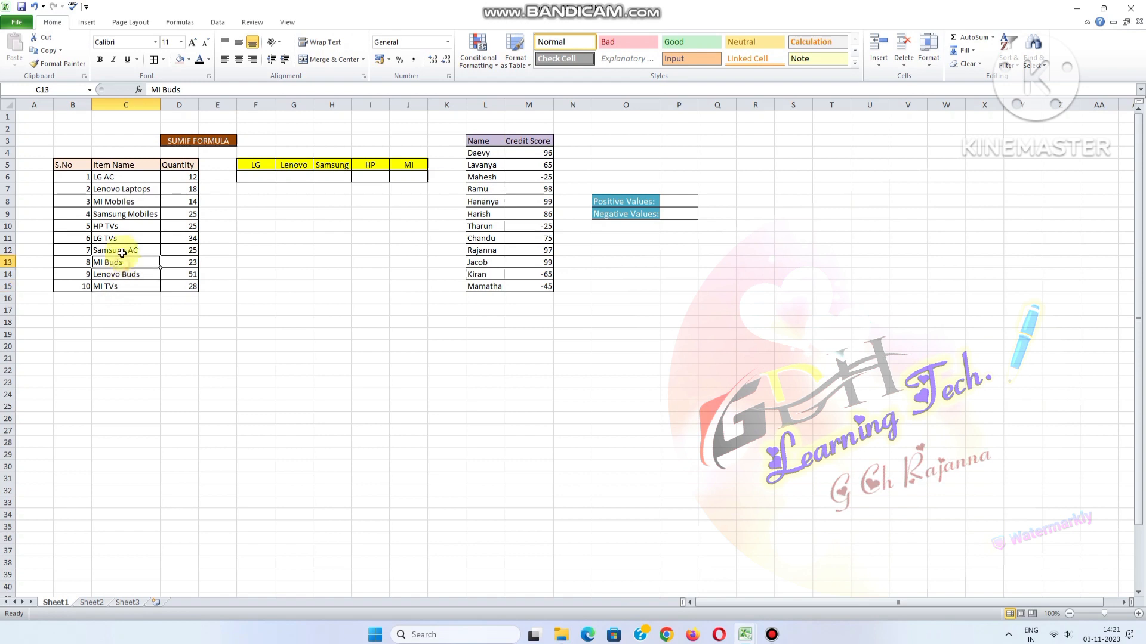
{"action": "left_click", "coordinate": [121, 200]}
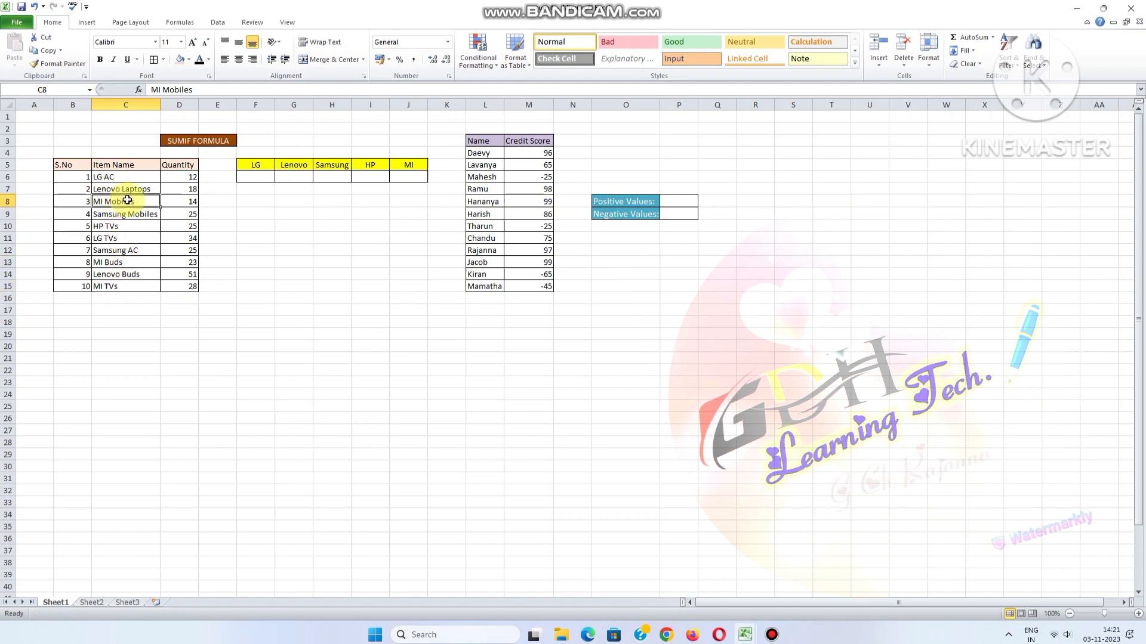
Step: Examine the empty brand total cells F6:J6 and the Quantity values in D6:D15 that feed them
{"action": "left_click", "coordinate": [407, 176]}
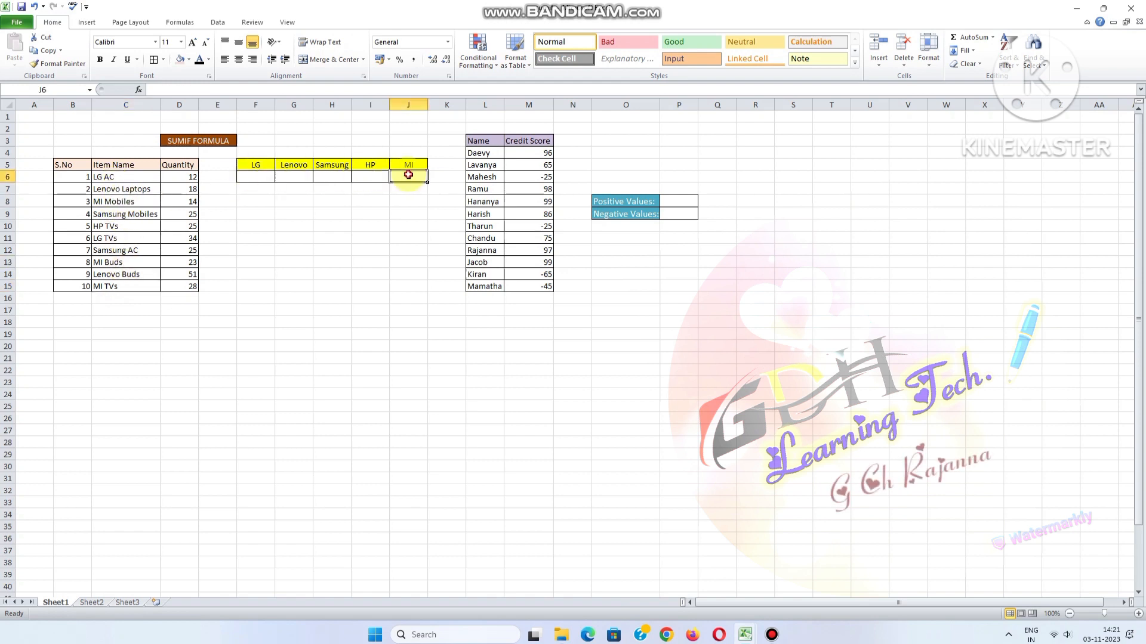
{"action": "left_click", "coordinate": [123, 179]}
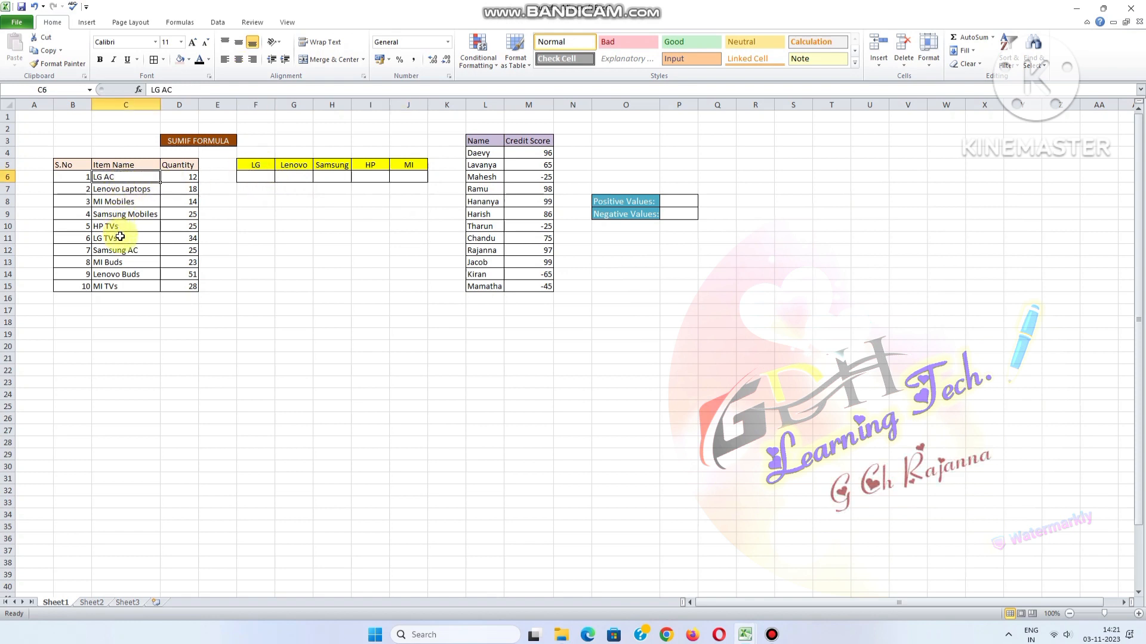
{"action": "left_click", "coordinate": [255, 178]}
{"action": "left_click_drag", "start_coordinate": [182, 177], "coordinate": [183, 285]}
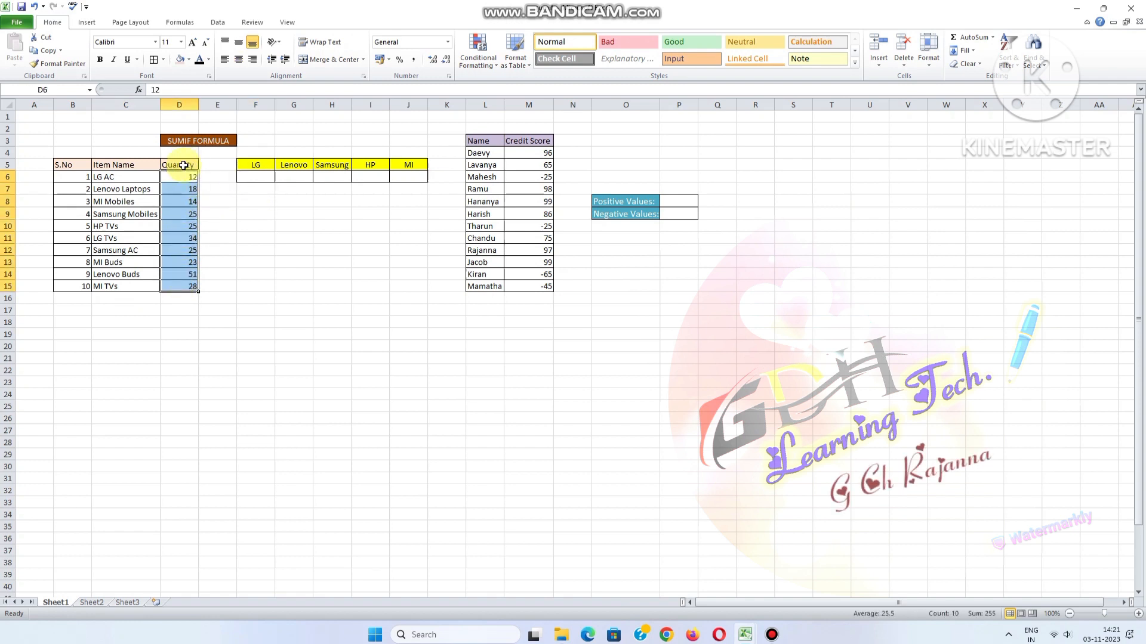
{"action": "left_click", "coordinate": [253, 227]}
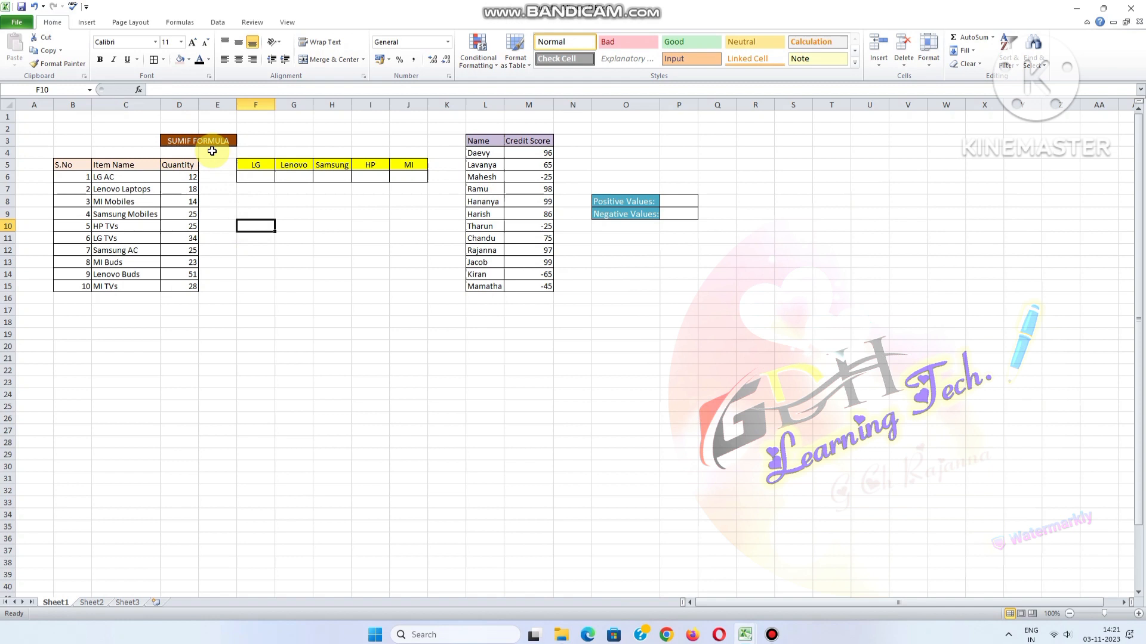
{"action": "left_click", "coordinate": [261, 177]}
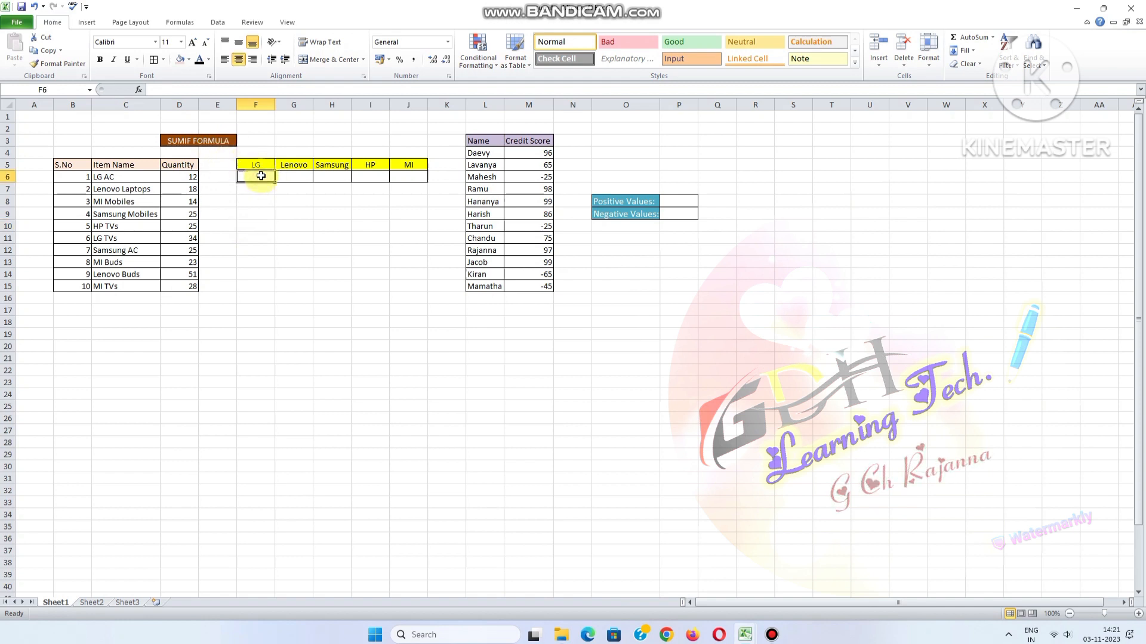
{"action": "left_click_drag", "start_coordinate": [262, 176], "coordinate": [396, 181]}
{"action": "left_click", "coordinate": [346, 235]}
Step: Begin a formula in cell F6 for the LG total
{"action": "left_click", "coordinate": [263, 180]}
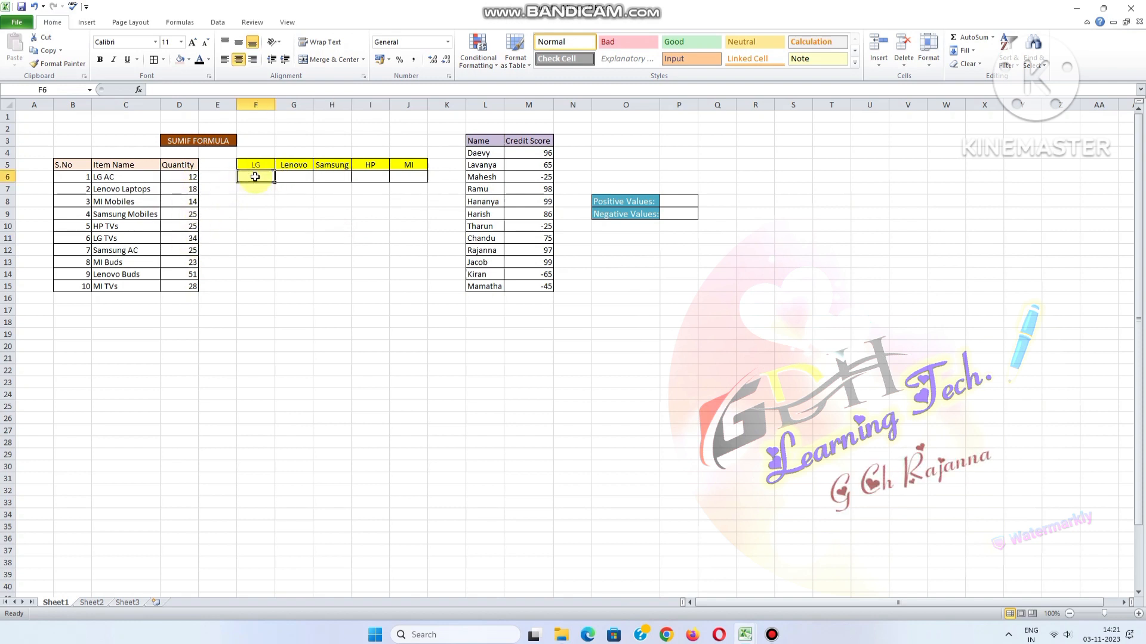
{"action": "type", "text": "="}
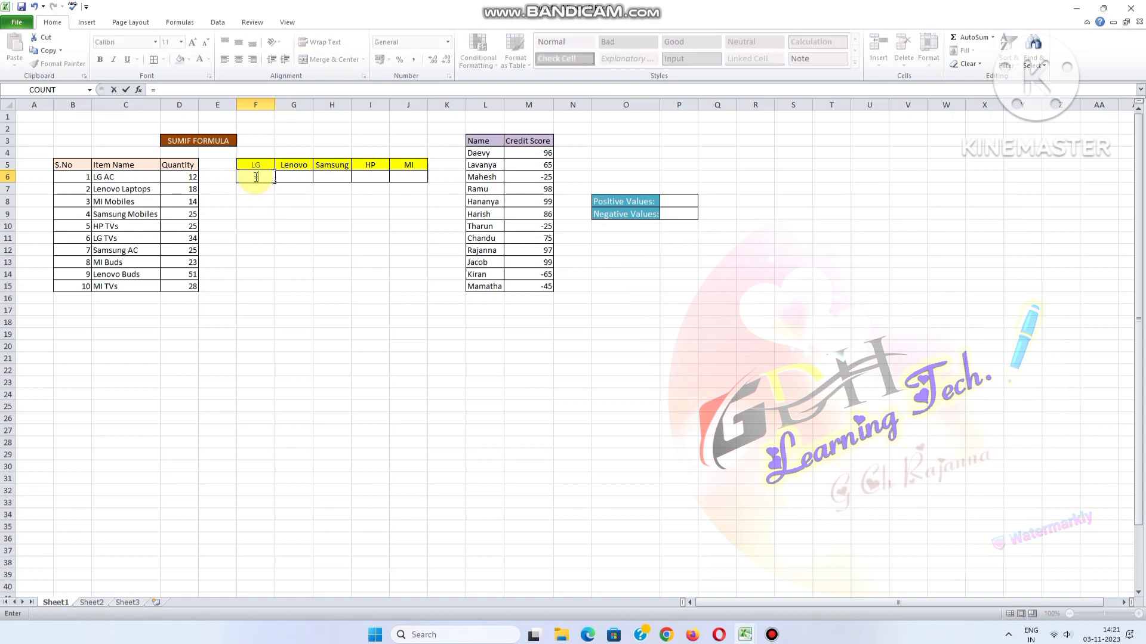
{"action": "type", "text": "sumif"}
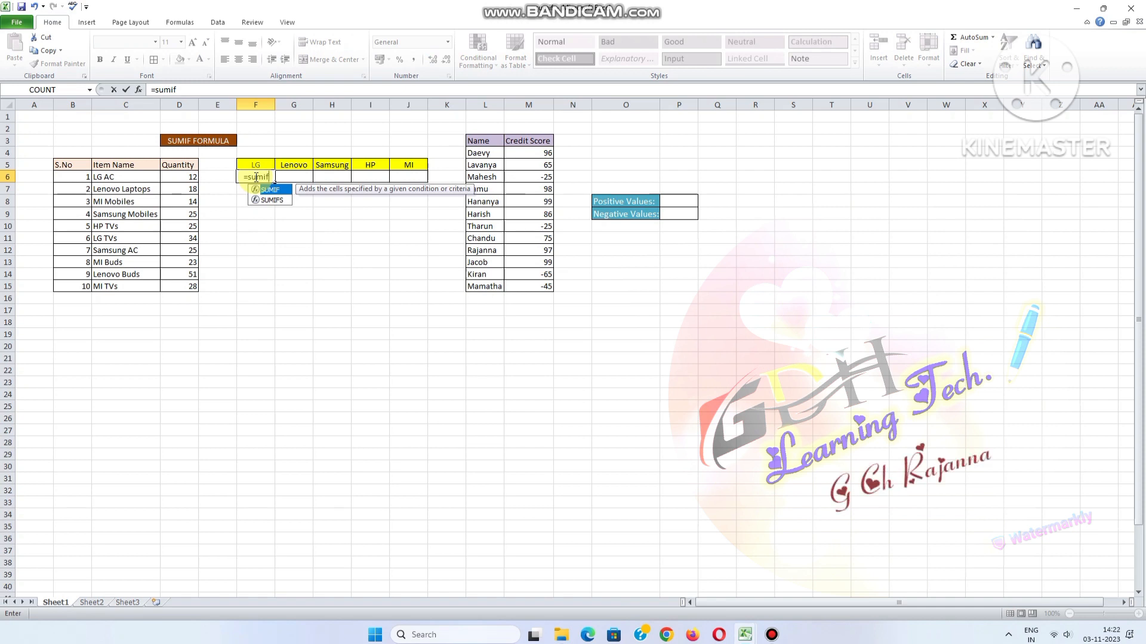
{"action": "key", "text": "ctrl+h"}
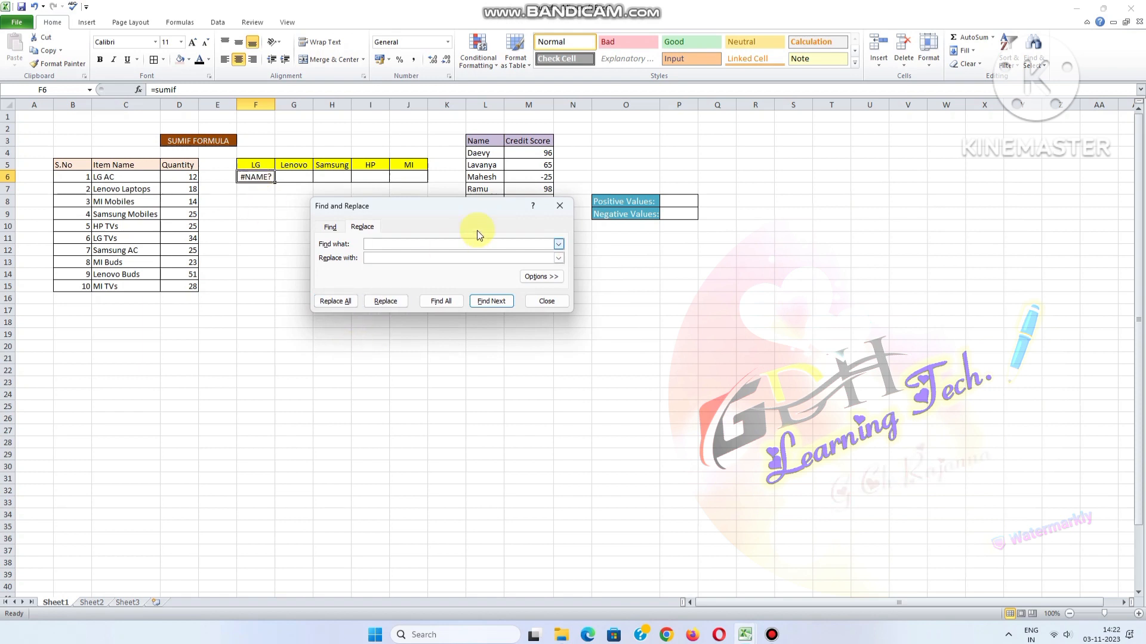
{"action": "left_click", "coordinate": [558, 206]}
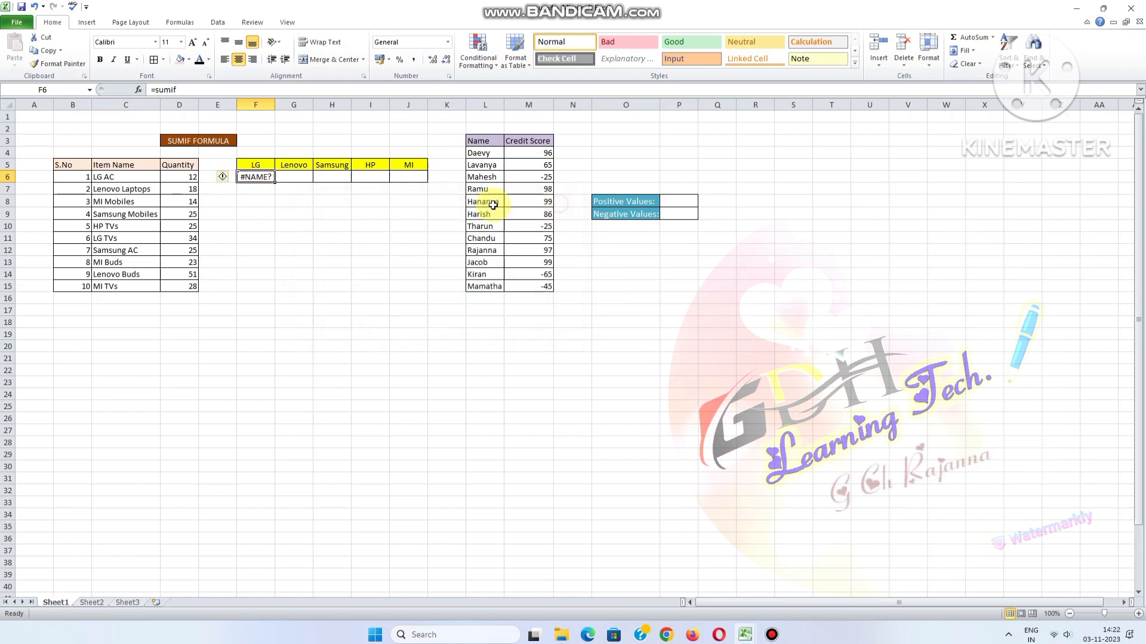
{"action": "double_click", "coordinate": [270, 177]}
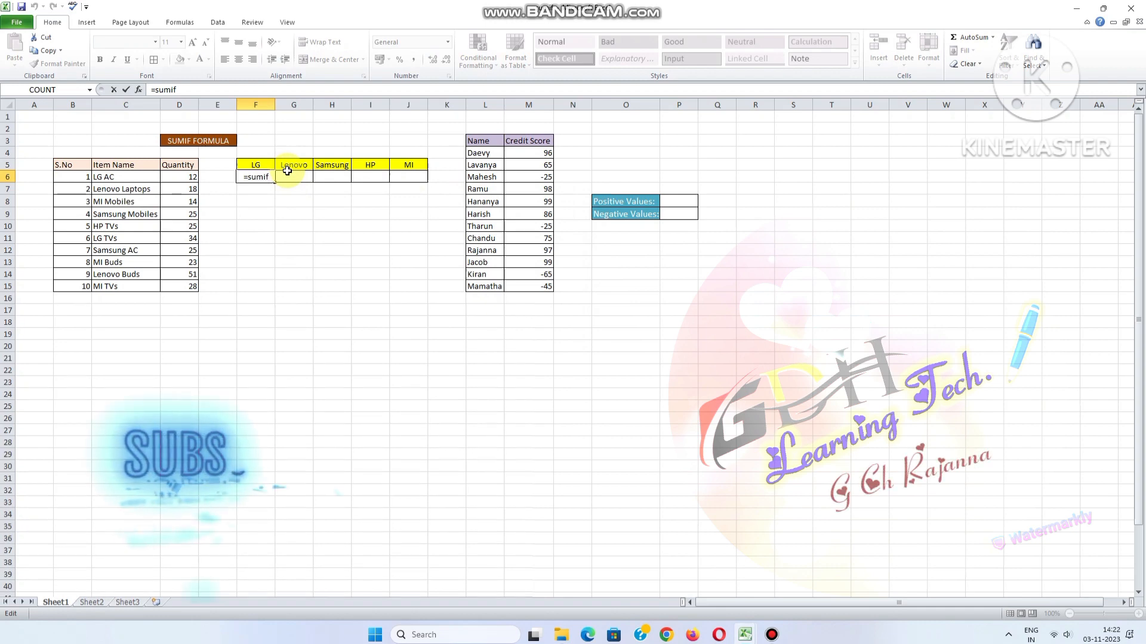
{"action": "key", "text": "BackSpace"}
{"action": "key", "text": "BackSpace"}
{"action": "key", "text": "BackSpace"}
{"action": "key", "text": "BackSpace"}
{"action": "key", "text": "BackSpace"}
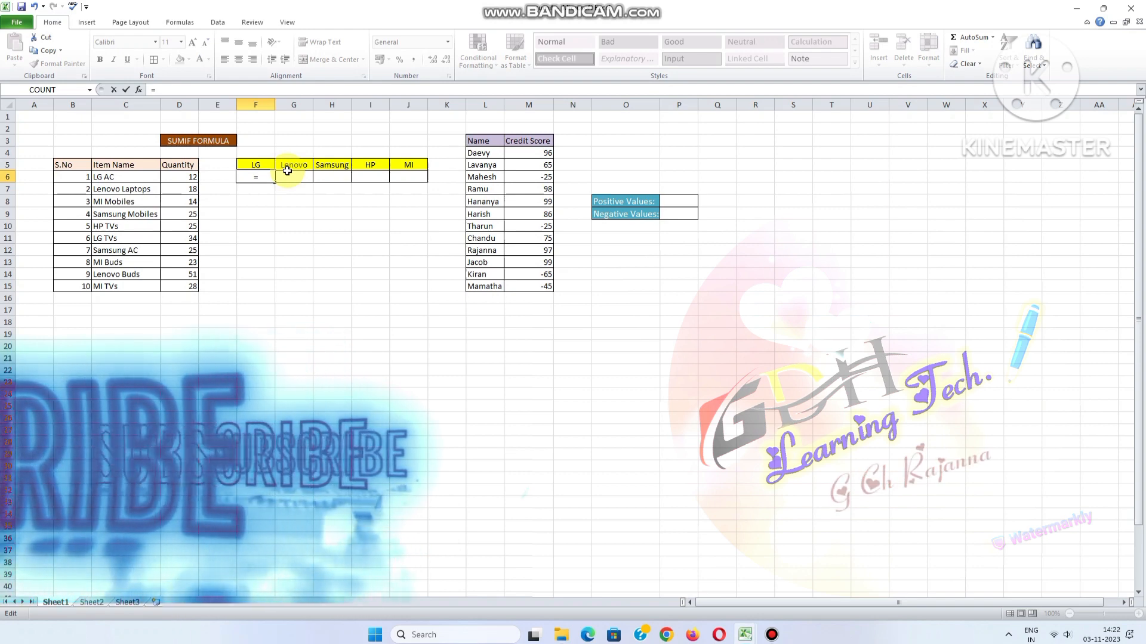
Step: Complete the LG total in F6 as =SUMIF(C6:C15,"LG*",D6:D15)
{"action": "type", "text": "sumif"}
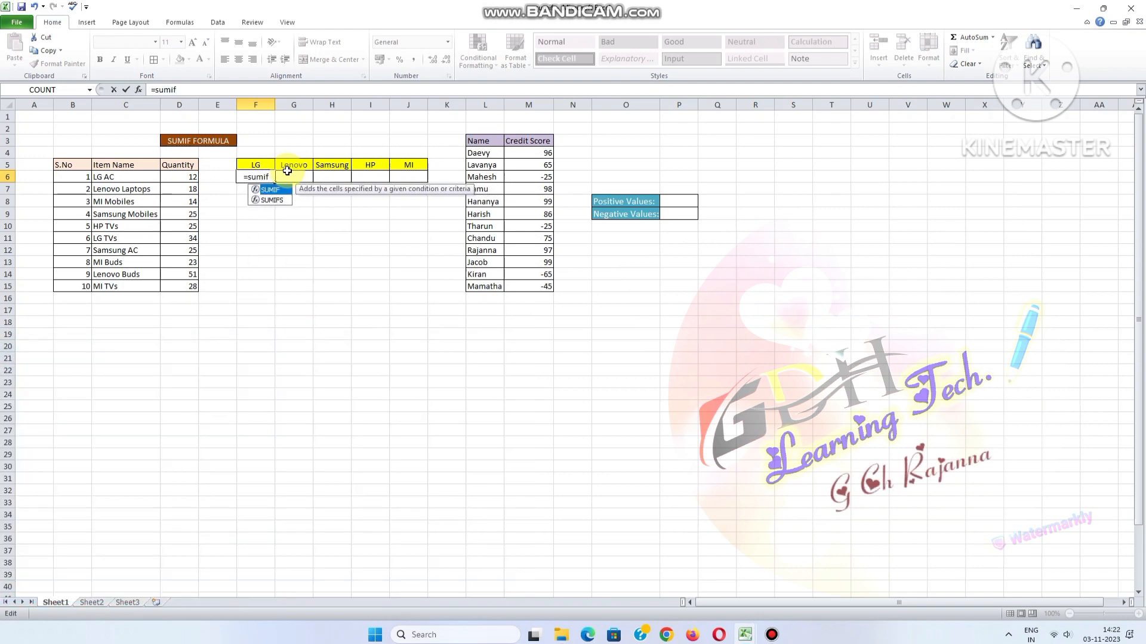
{"action": "double_click", "coordinate": [275, 190]}
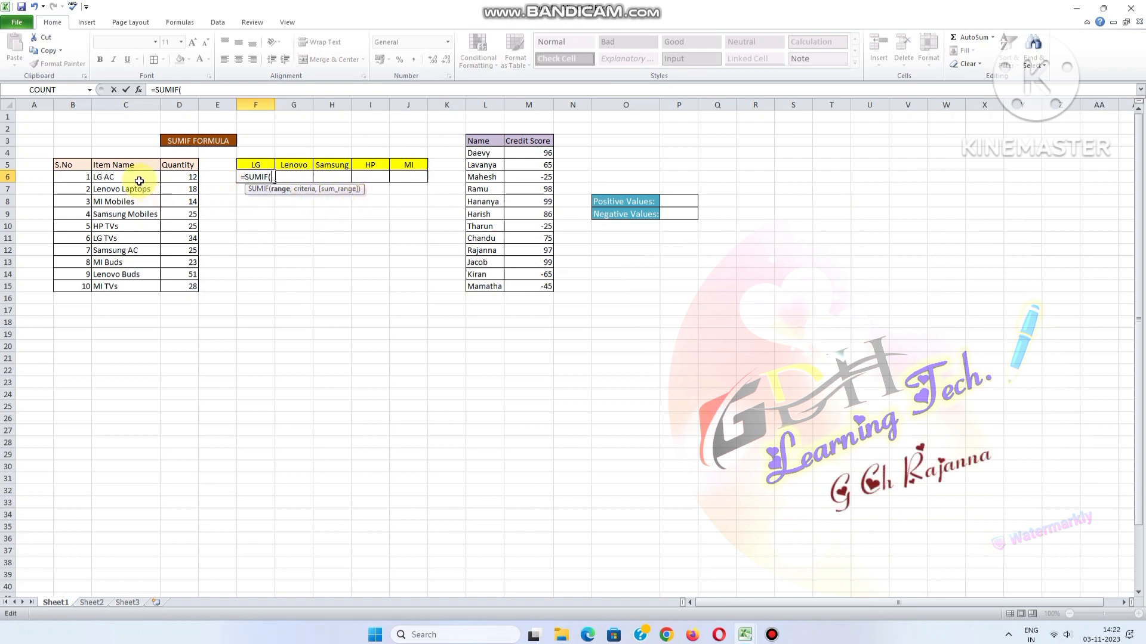
{"action": "left_click_drag", "start_coordinate": [136, 176], "coordinate": [135, 287]}
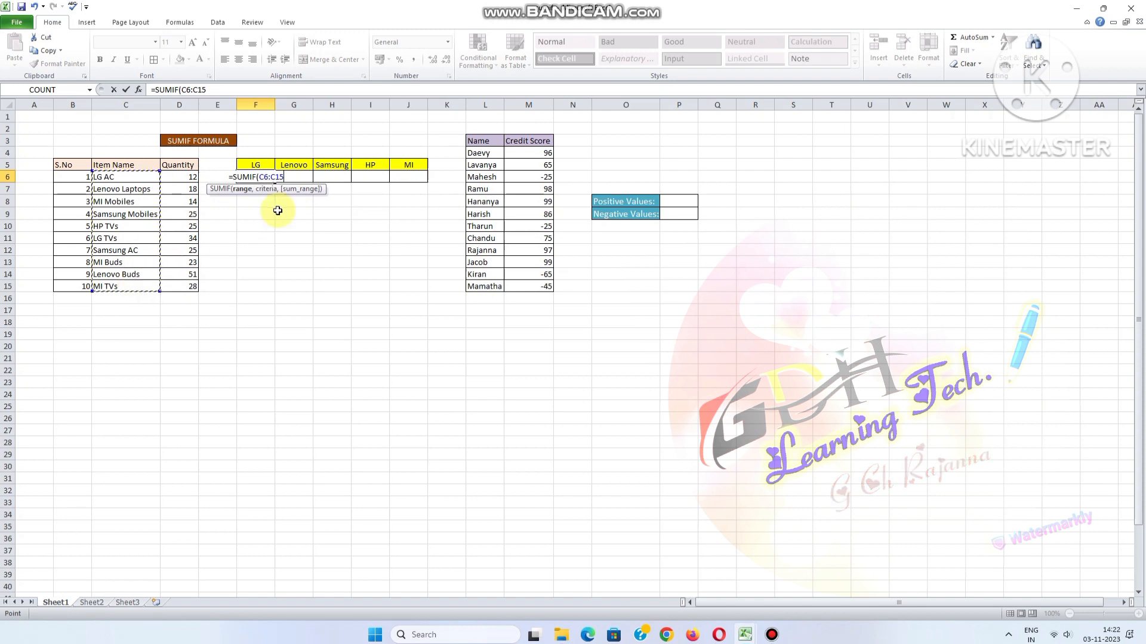
{"action": "type", "text": ","}
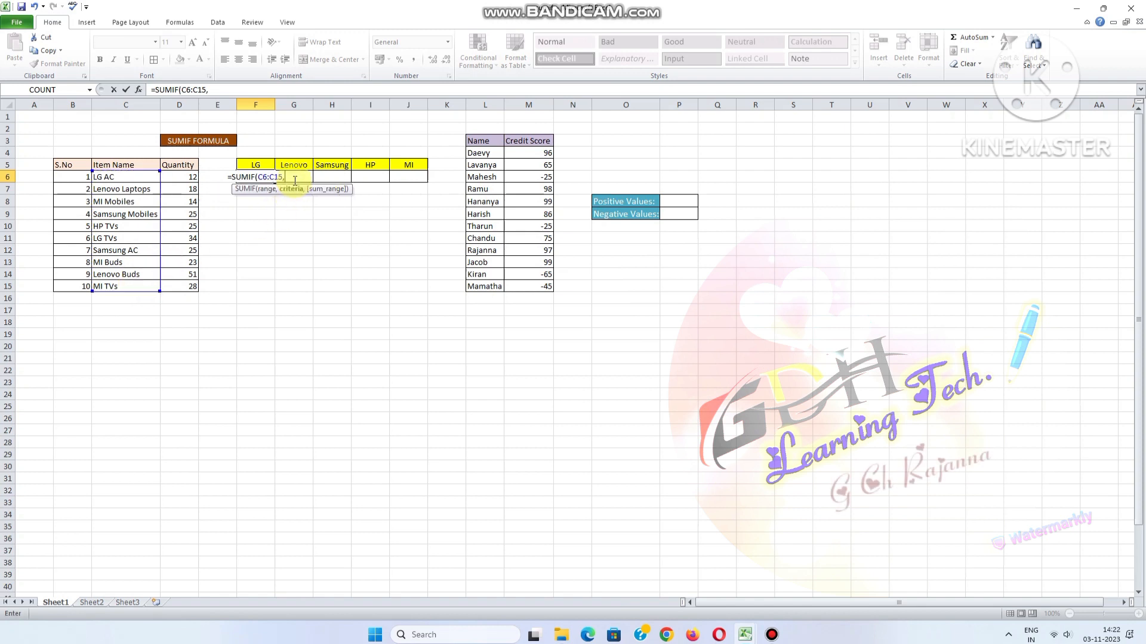
{"action": "type", "text": "\""}
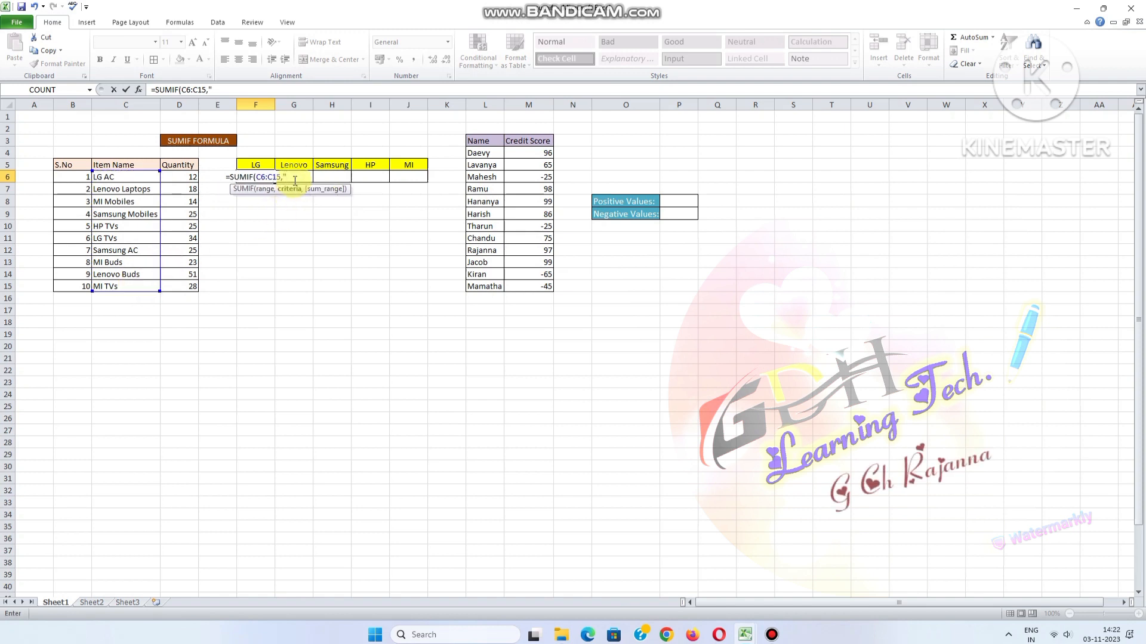
{"action": "type", "text": "LG"}
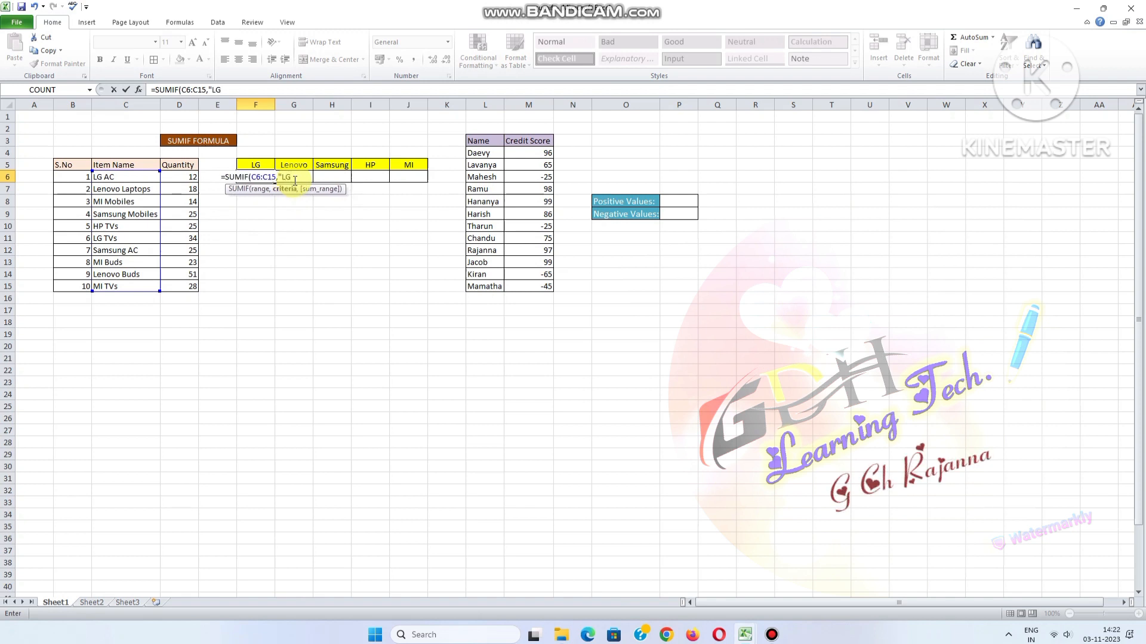
{"action": "type", "text": "*"}
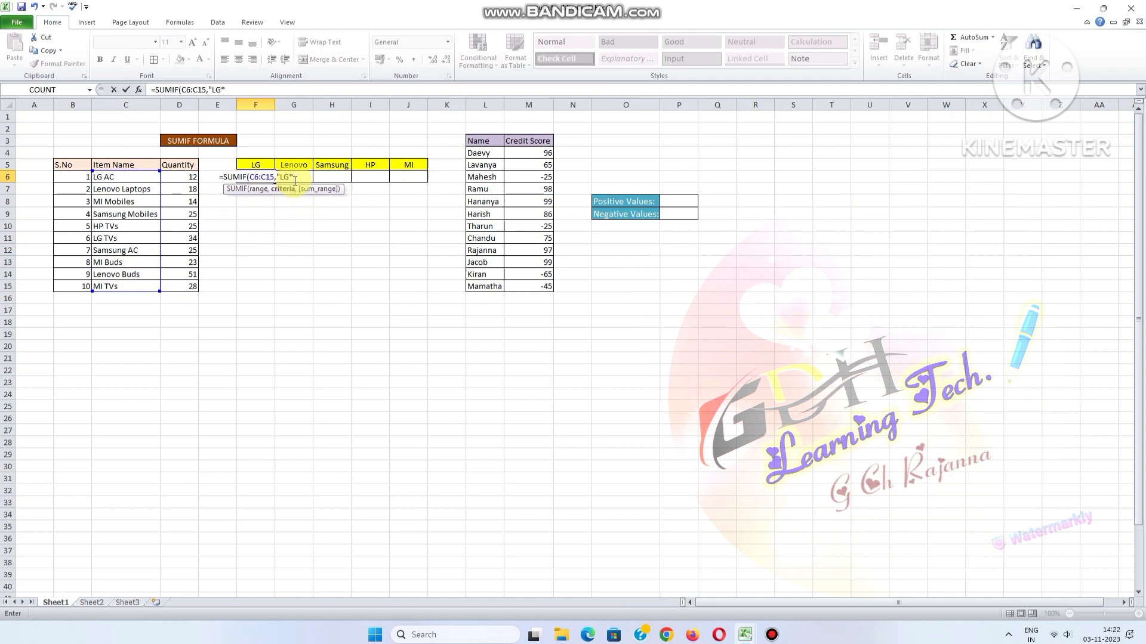
{"action": "type", "text": "\"<"}
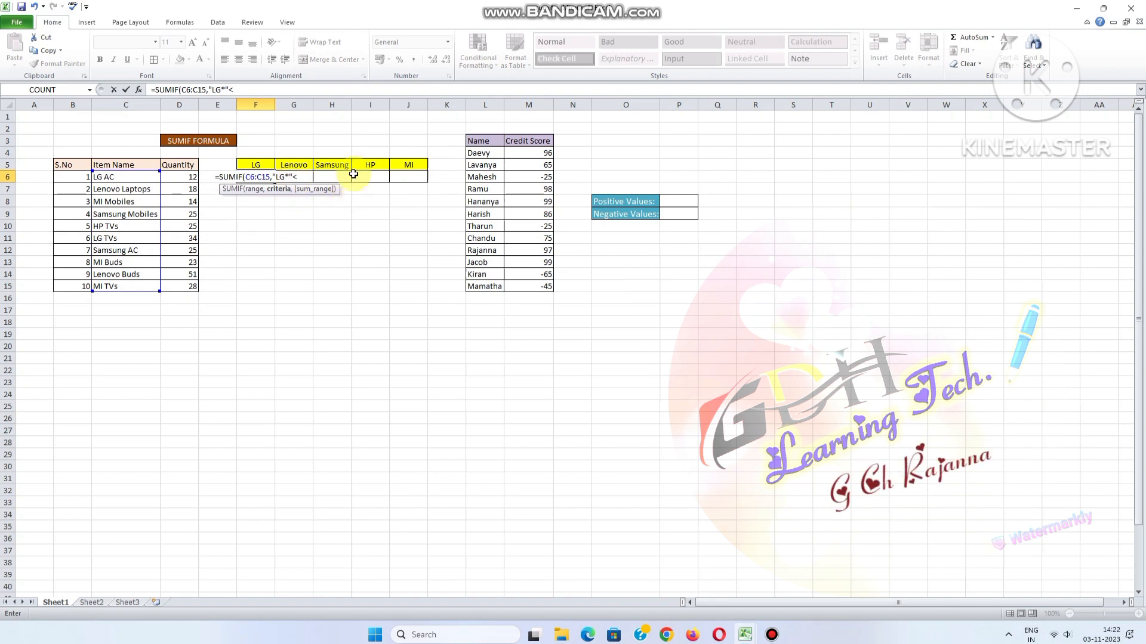
{"action": "key", "text": "BackSpace"}
{"action": "type", "text": ","}
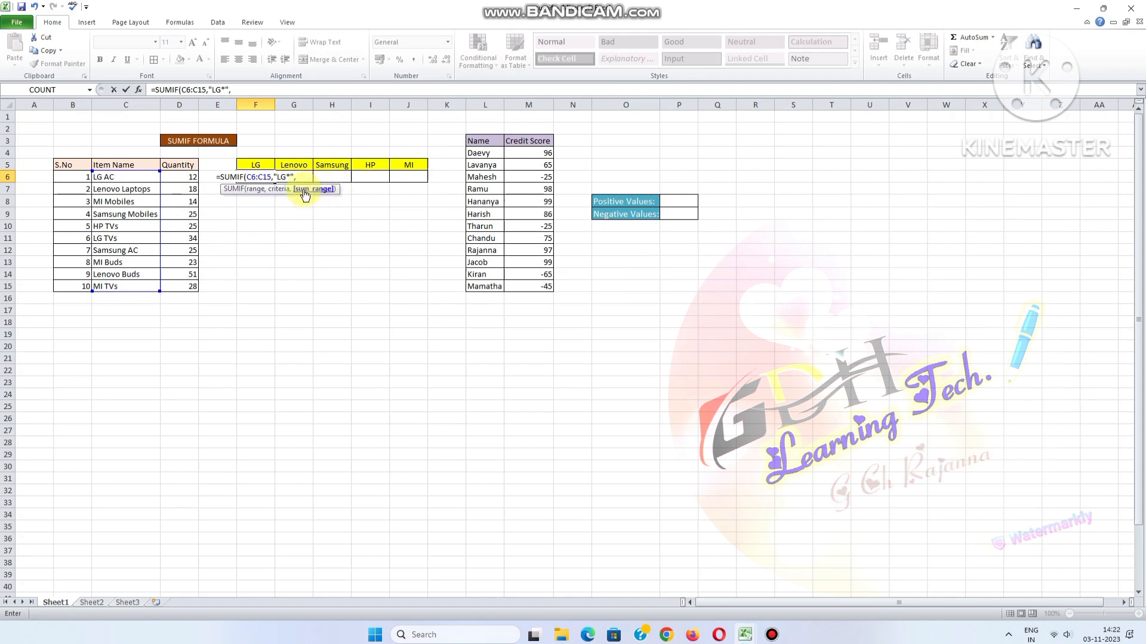
{"action": "left_click_drag", "start_coordinate": [173, 178], "coordinate": [184, 287]}
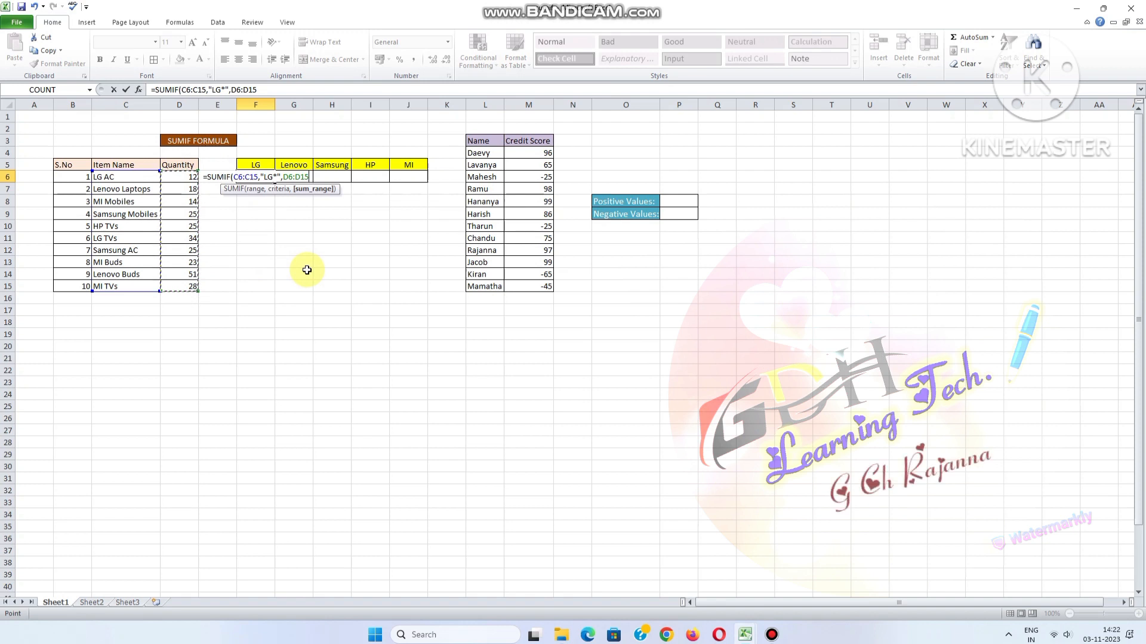
{"action": "type", "text": ")"}
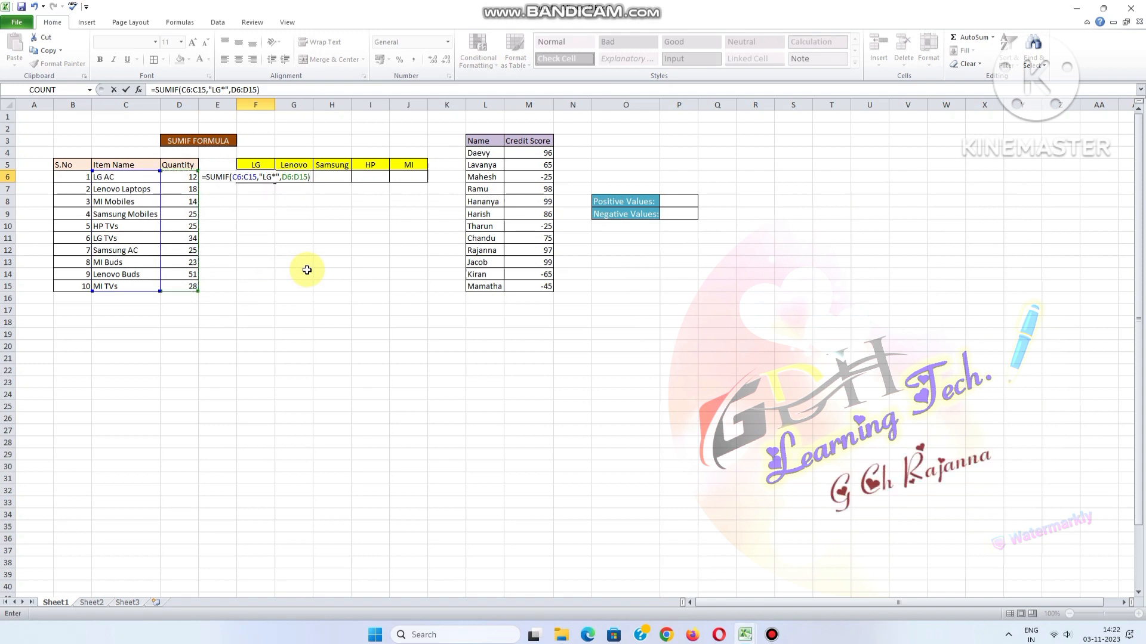
{"action": "key", "text": "Return"}
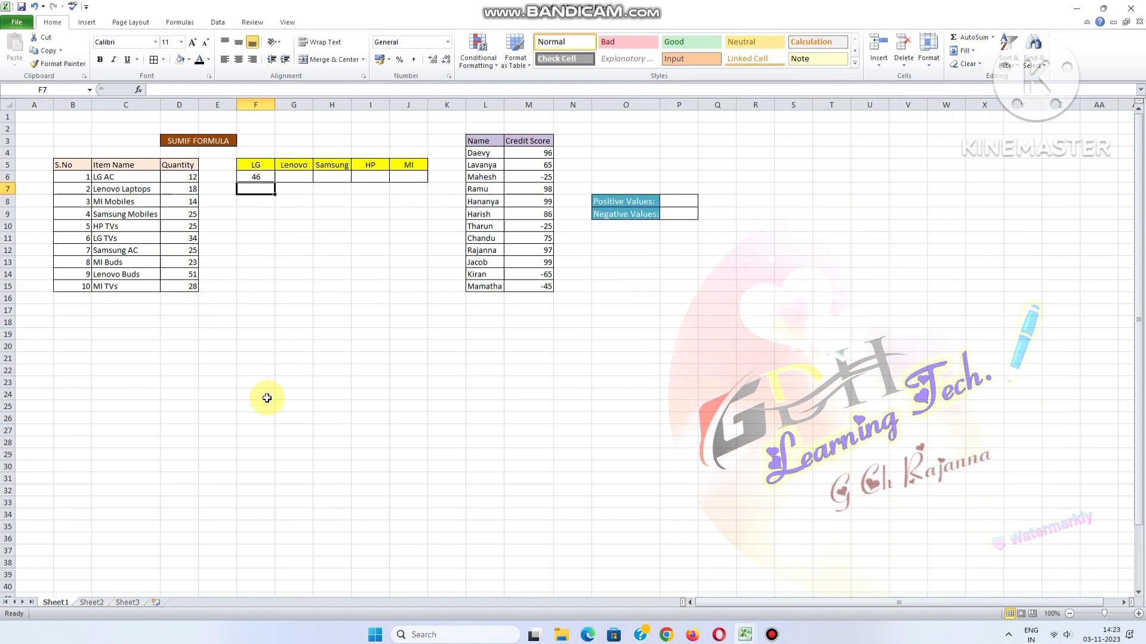
Step: Examine the LG total formula in F6, focusing on the asterisk in its "LG*" criteria, and keep it as =SUMIF(C6:C15,"LG*",D6:D15)
{"action": "left_click", "coordinate": [176, 529]}
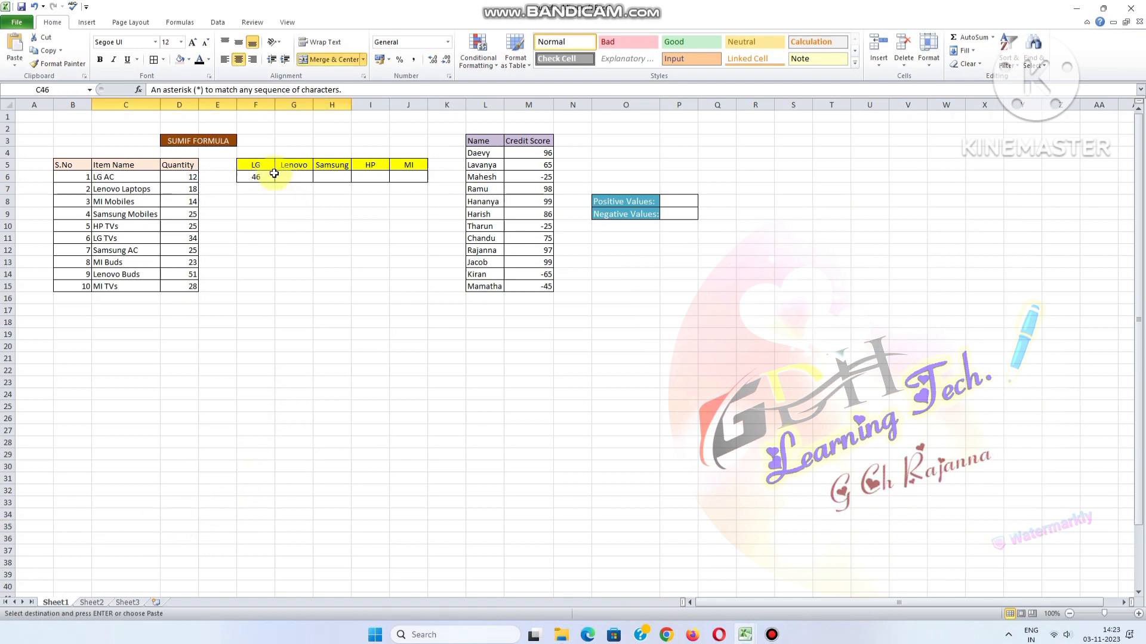
{"action": "left_click", "coordinate": [265, 177]}
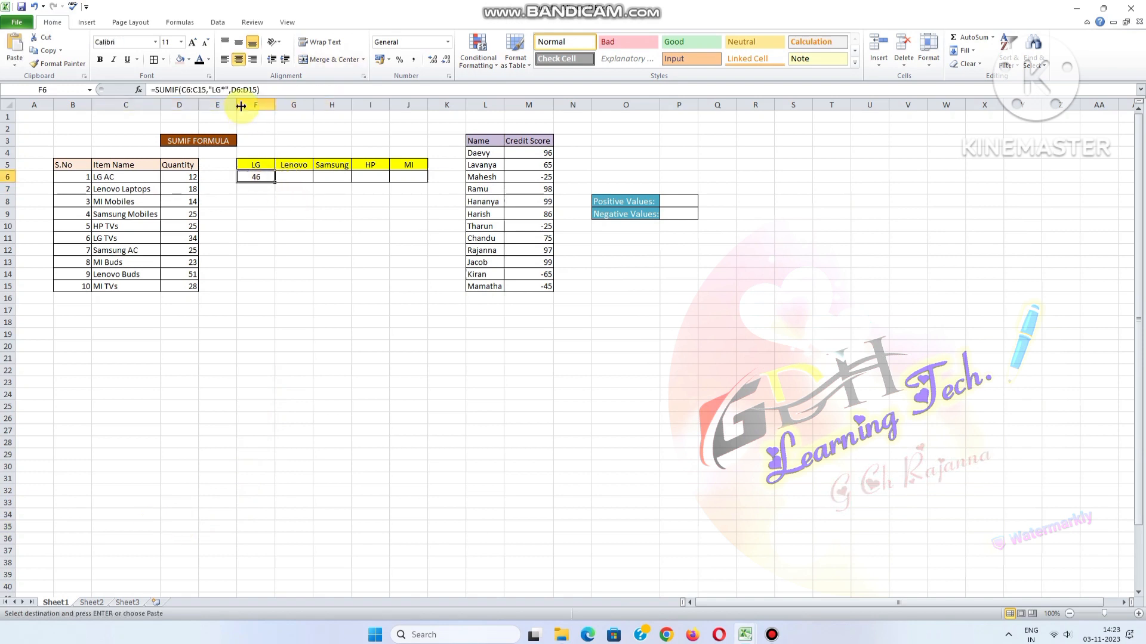
{"action": "double_click", "coordinate": [269, 178]}
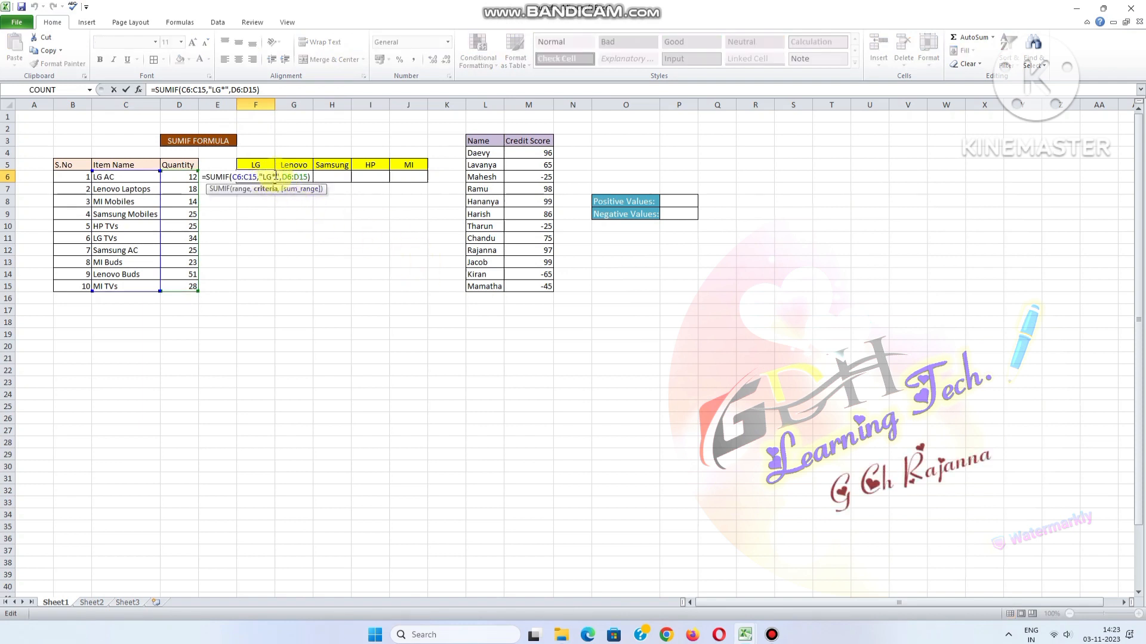
{"action": "left_click", "coordinate": [185, 441]}
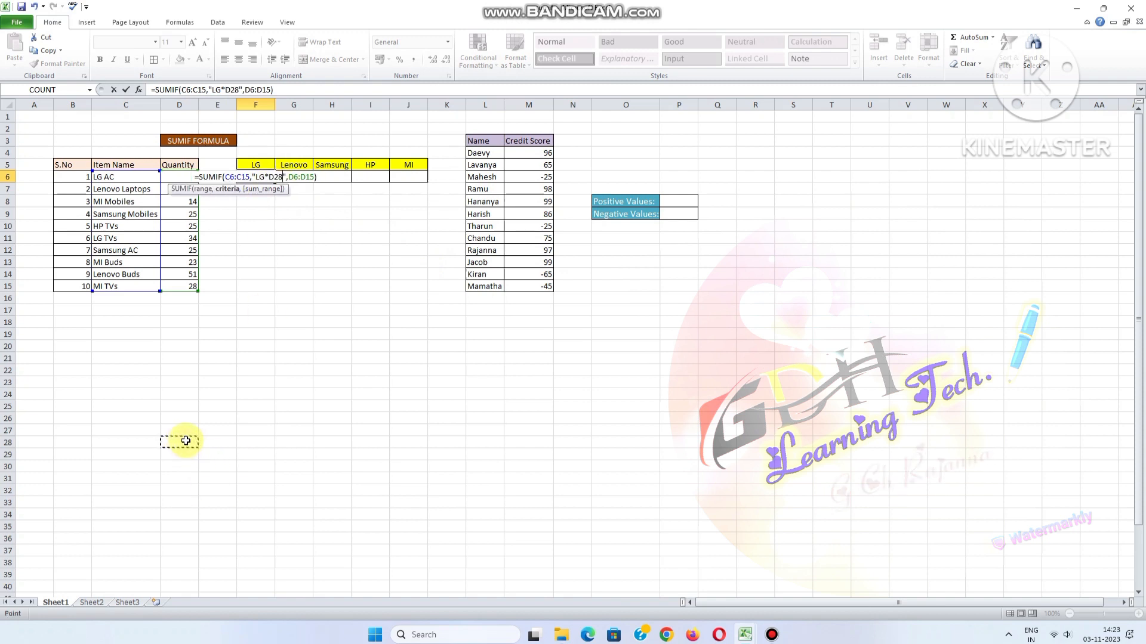
{"action": "key", "text": "BackSpace"}
{"action": "key", "text": "BackSpace"}
{"action": "key", "text": "BackSpace"}
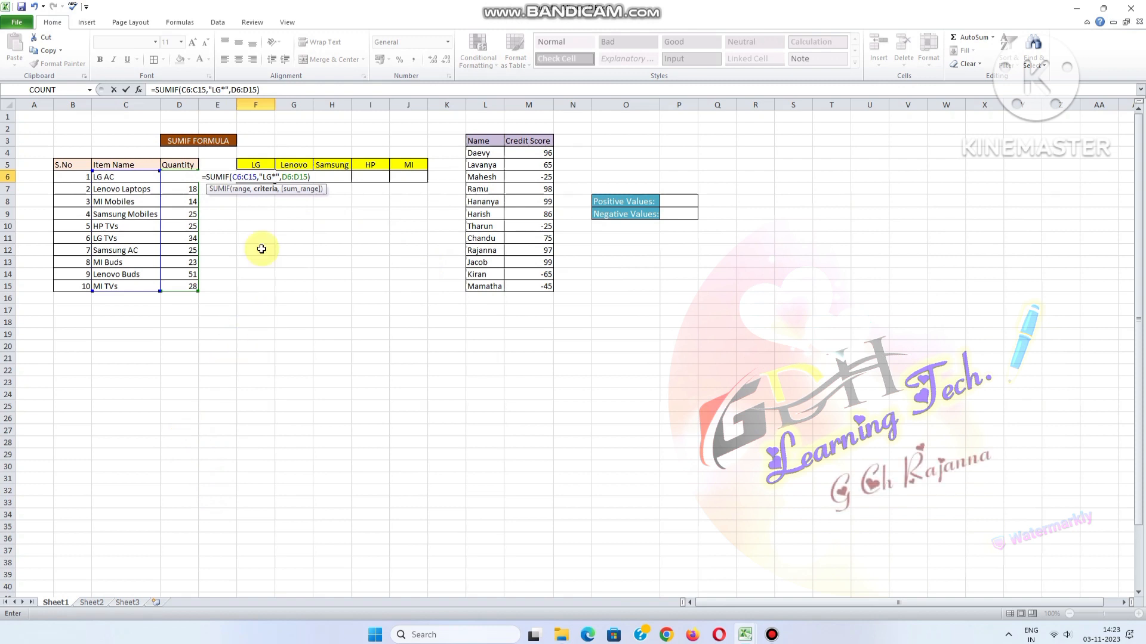
{"action": "key", "text": "Return"}
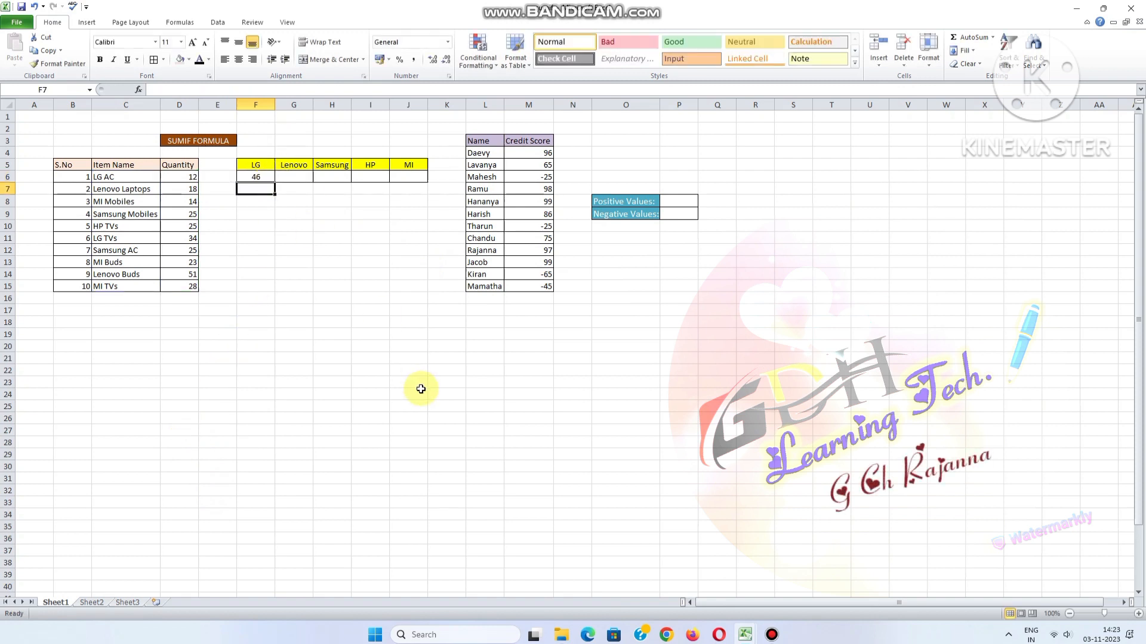
Step: Place the note "An asterisk (*) to match any sequence of characters." below the table, starting at cell D24
{"action": "left_click", "coordinate": [201, 392]}
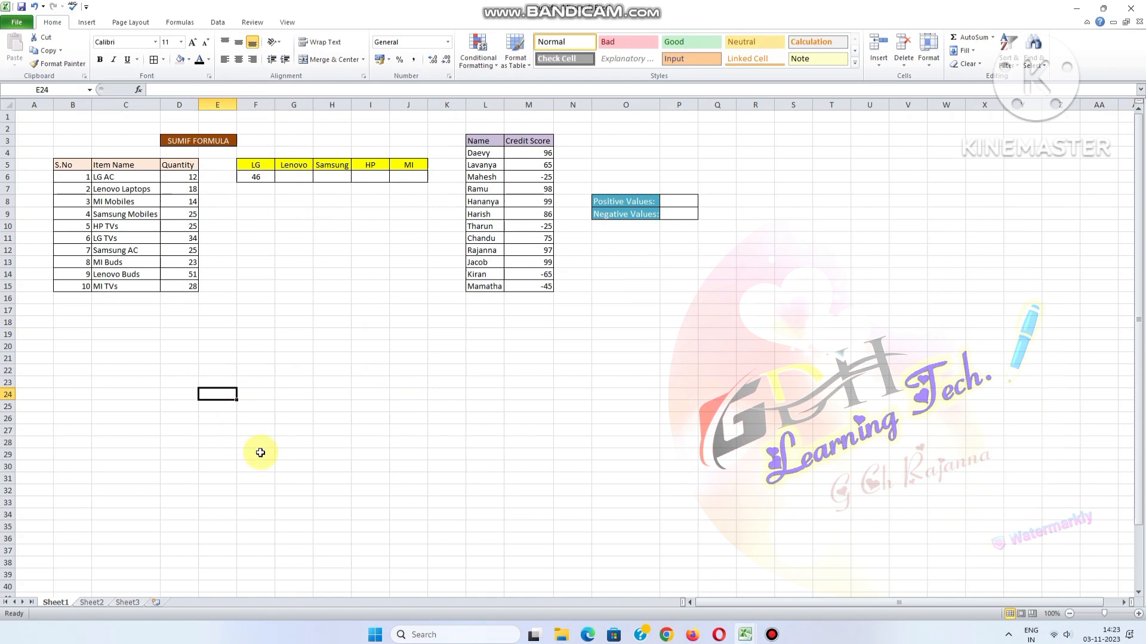
{"action": "left_click", "coordinate": [179, 395]}
{"action": "type", "text": "An asterisk (*) to match any sequence of characters."}
{"action": "left_click", "coordinate": [279, 440]}
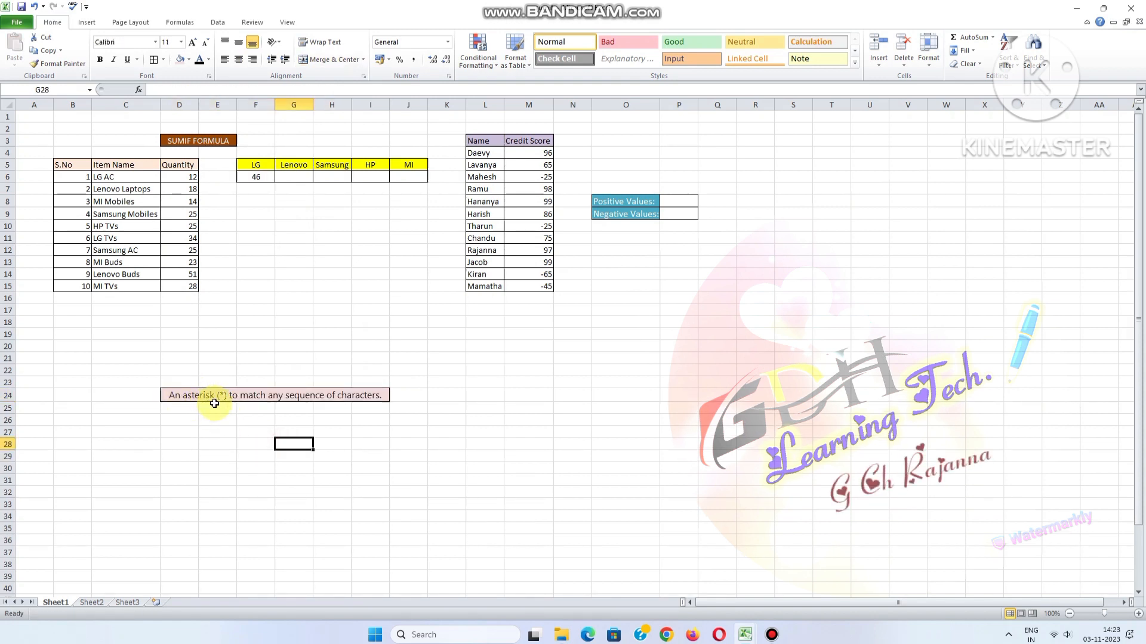
Step: Clear the SUMIF formula from the MI total cell J6
{"action": "left_click", "coordinate": [256, 177]}
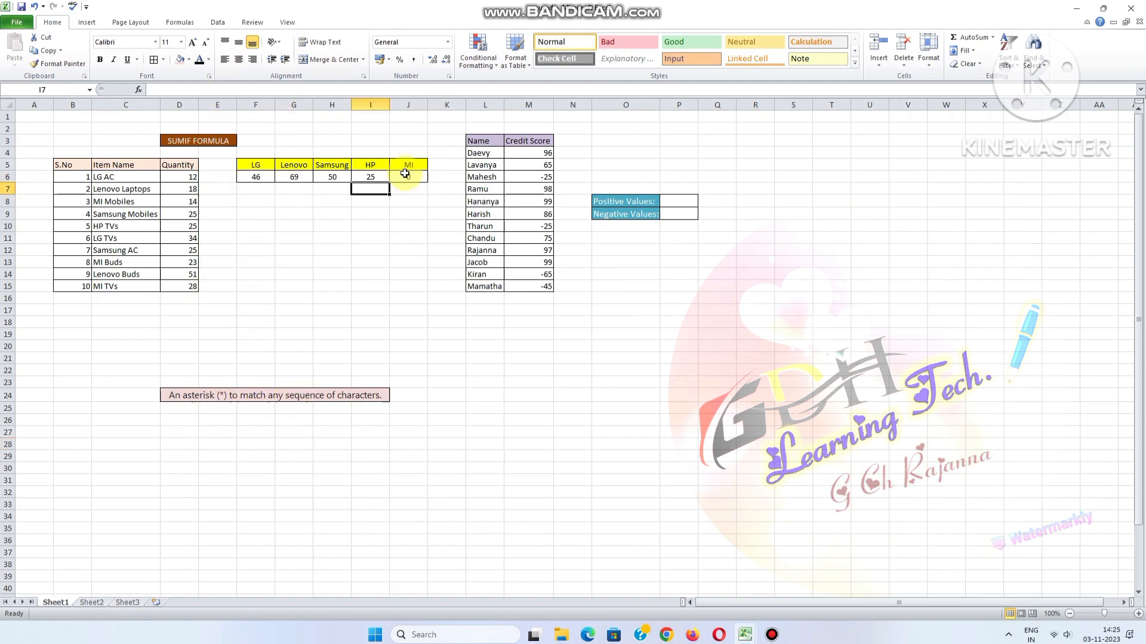
{"action": "left_click", "coordinate": [407, 178]}
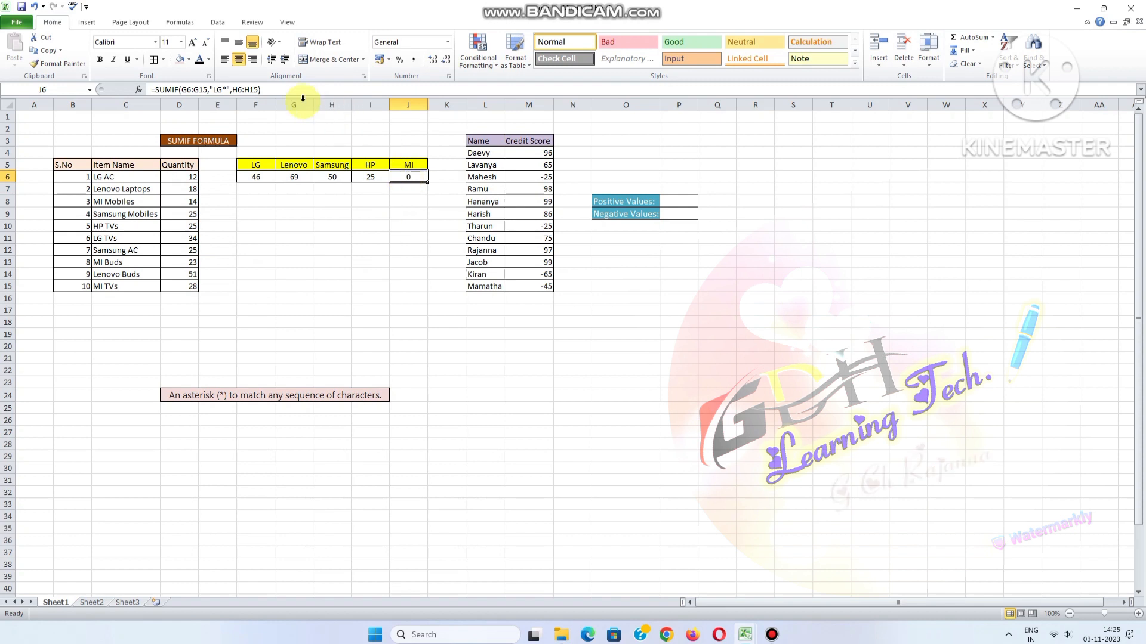
{"action": "left_click_drag", "start_coordinate": [274, 89], "coordinate": [149, 89]}
{"action": "key", "text": "Delete"}
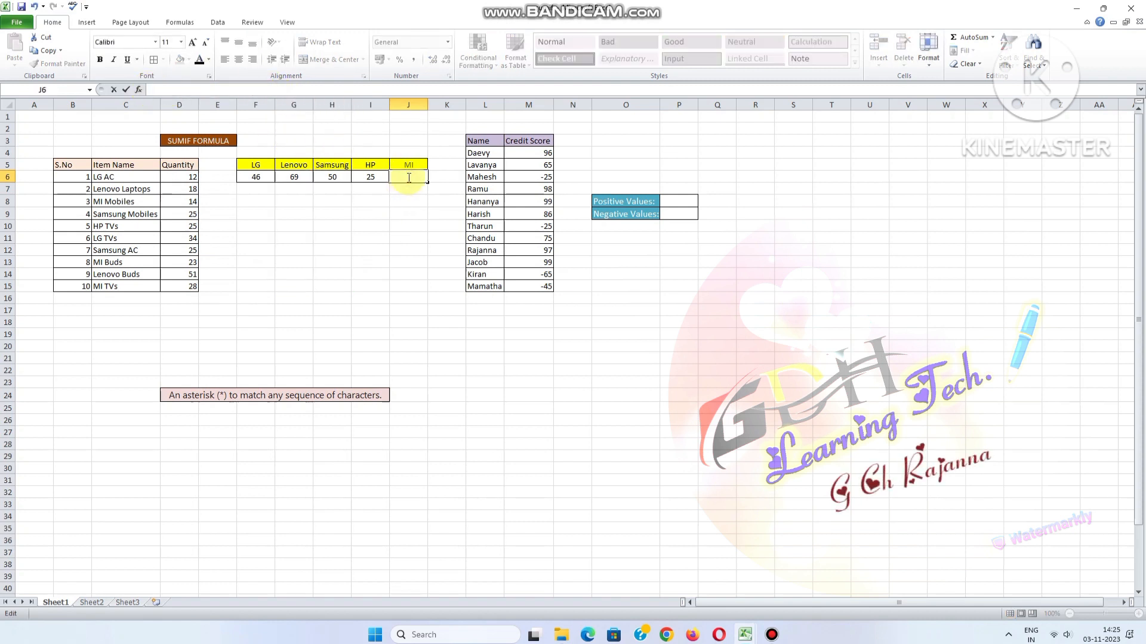
Step: Enter =SUMIF(C6:C15,"MI*",D6:D15) in J6 to total the MI quantities
{"action": "type", "text": "=SUMF"}
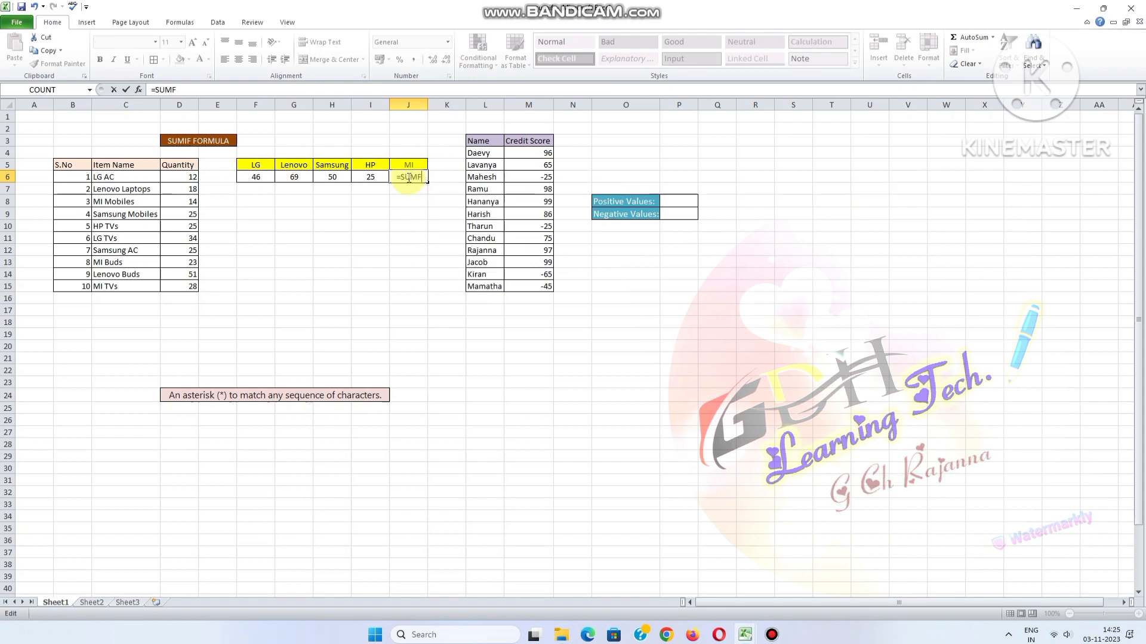
{"action": "key", "text": "BackSpace"}
{"action": "type", "text": "IF"}
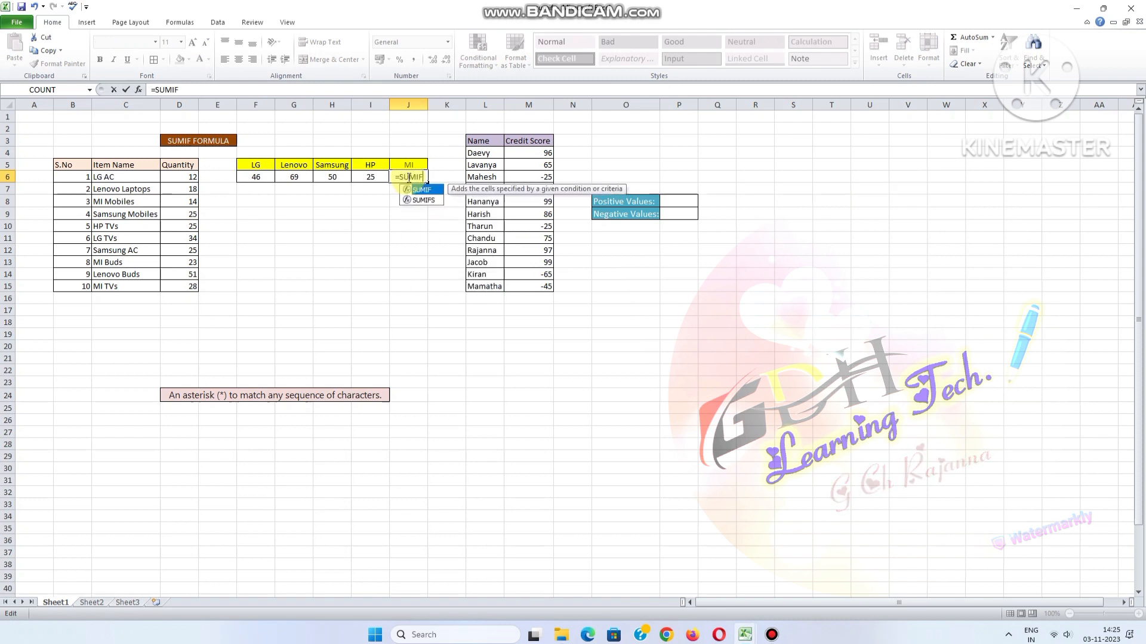
{"action": "type", "text": "("}
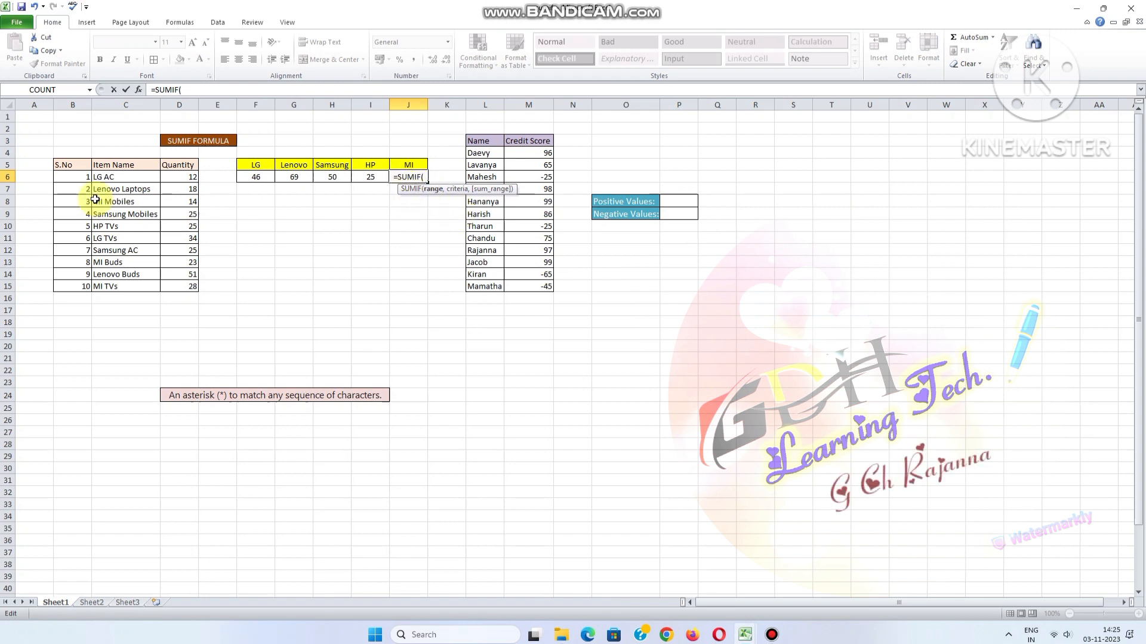
{"action": "left_click_drag", "start_coordinate": [108, 177], "coordinate": [113, 287]}
{"action": "type", "text": ",\""}
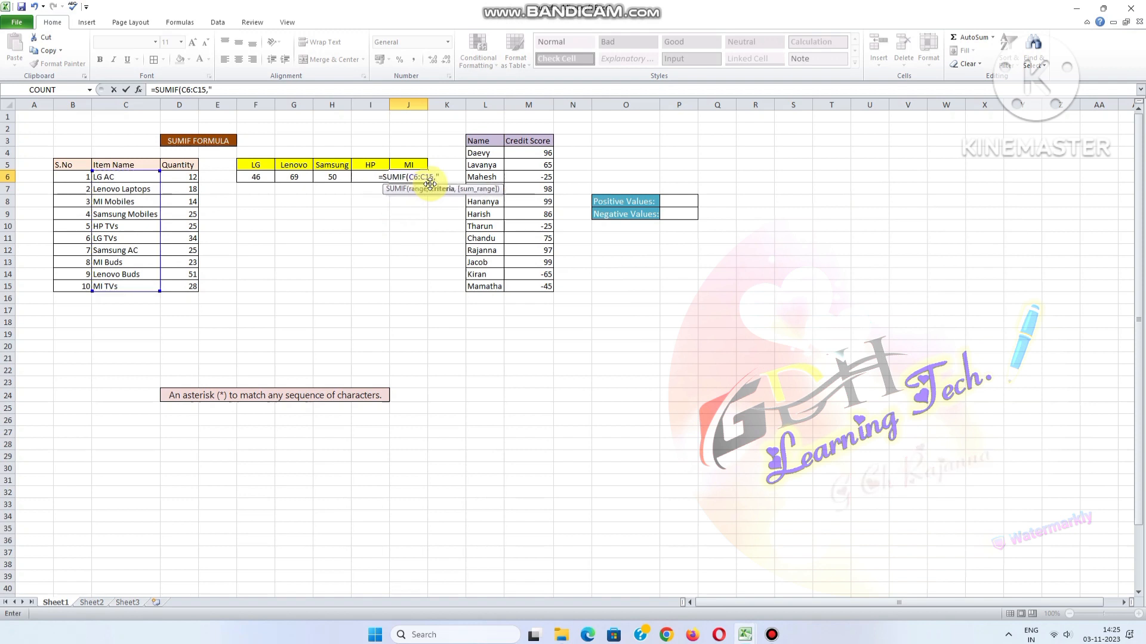
{"action": "type", "text": "MI"}
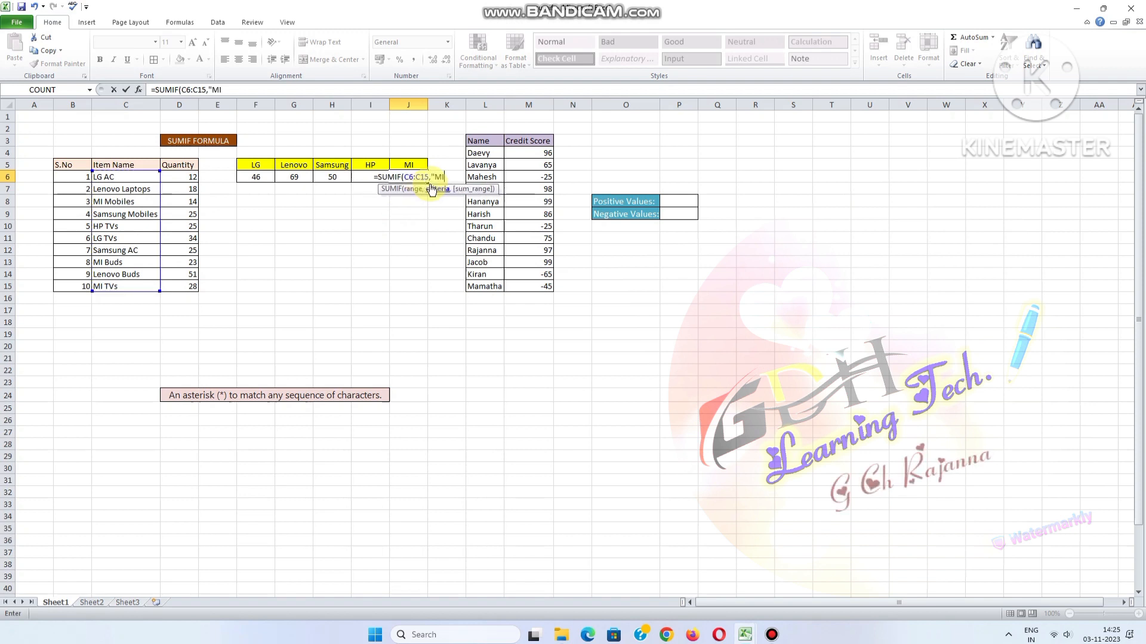
{"action": "type", "text": "*\""}
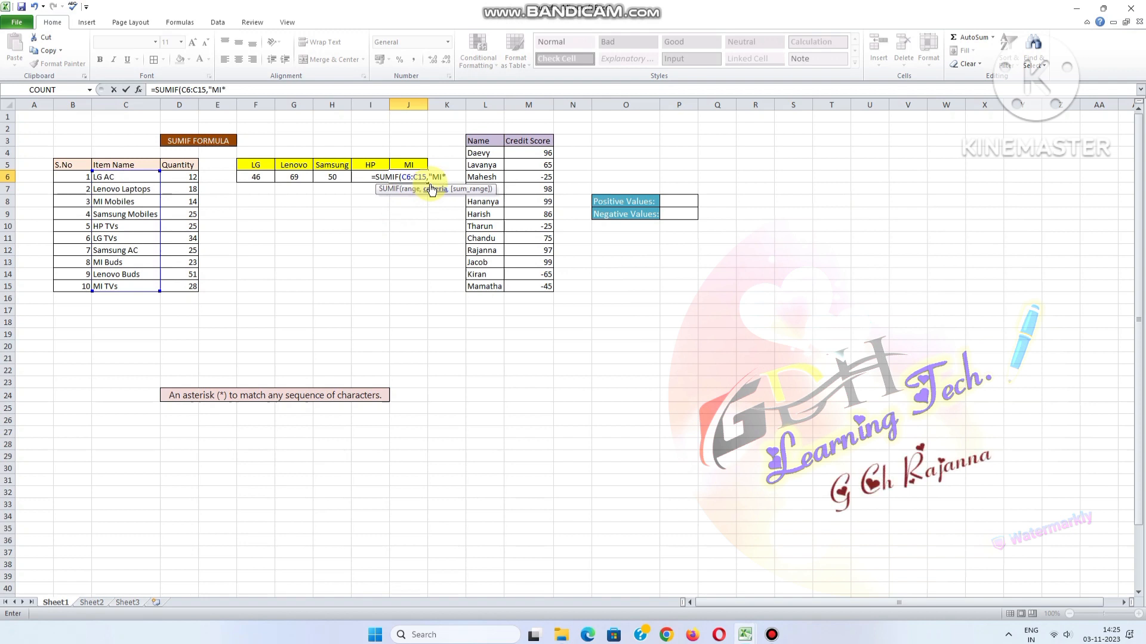
{"action": "type", "text": ","}
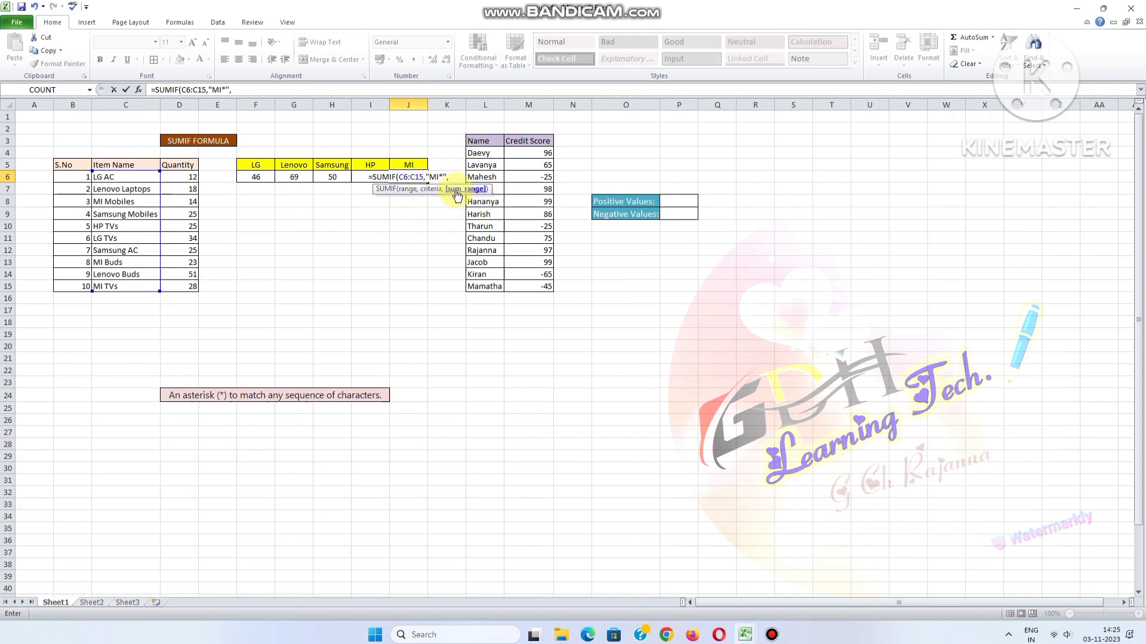
{"action": "left_click_drag", "start_coordinate": [179, 176], "coordinate": [171, 287]}
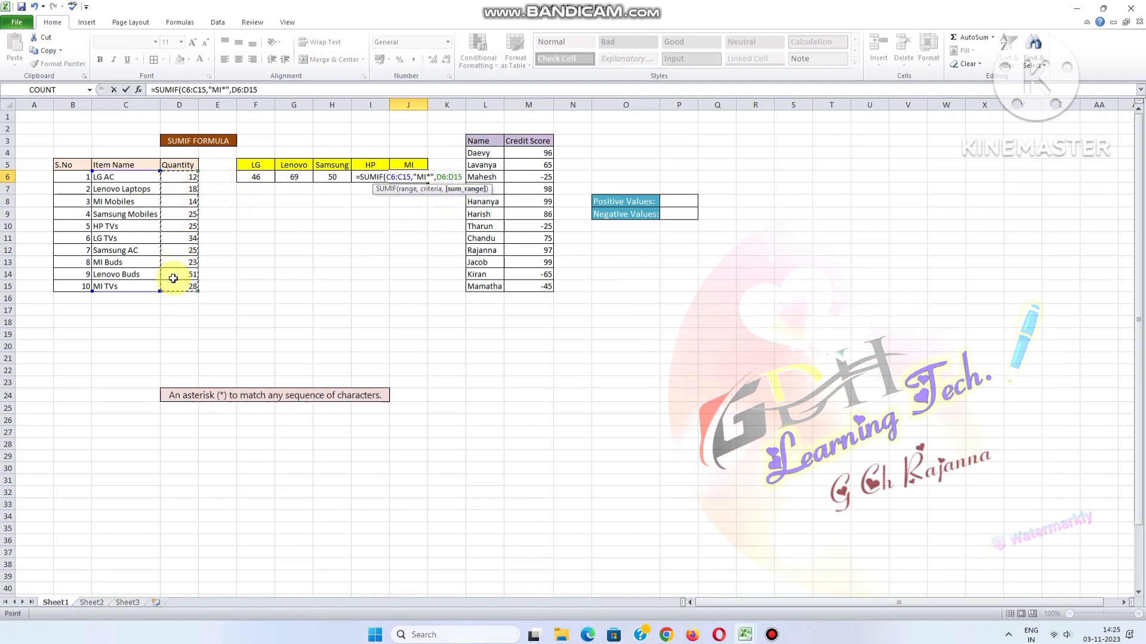
{"action": "type", "text": ")"}
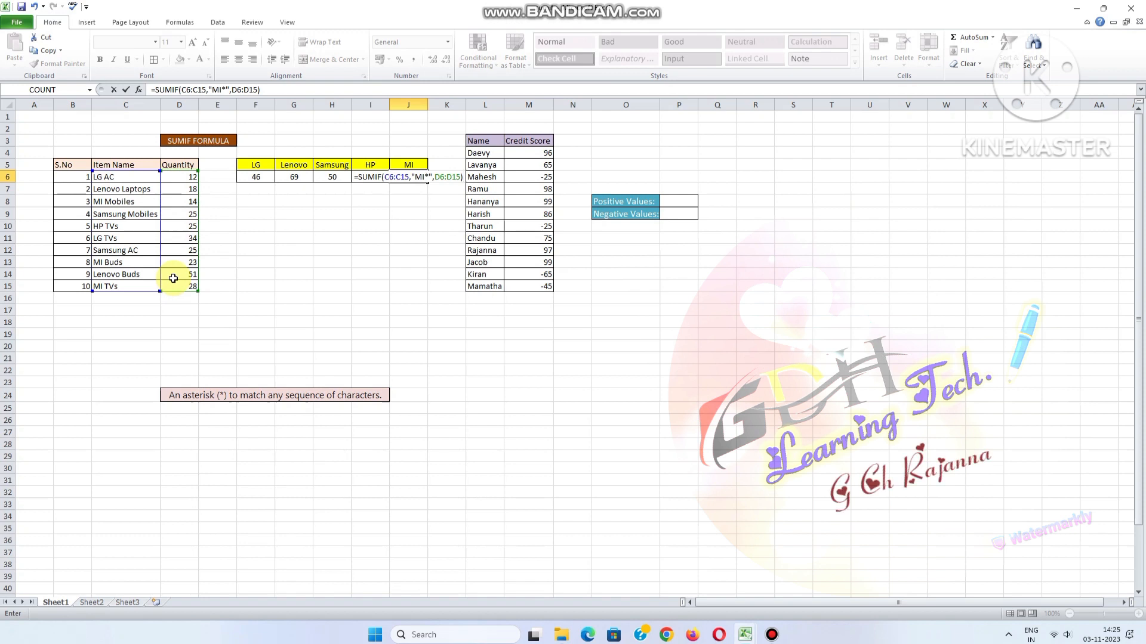
{"action": "key", "text": "Return"}
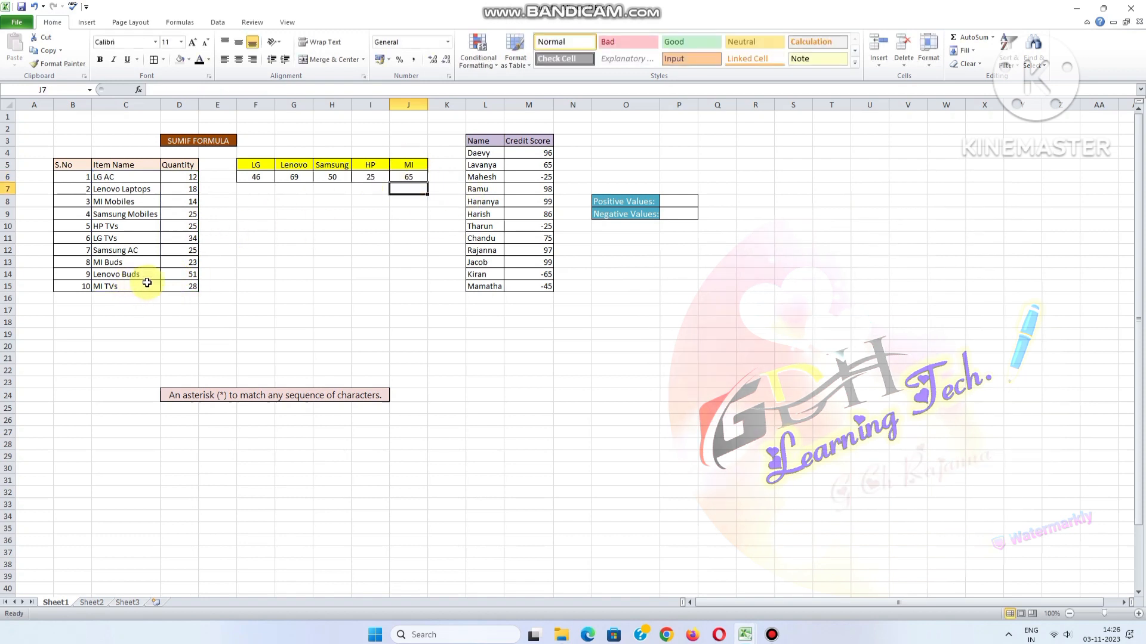
Step: Change the MI TVs quantity in D15 to 38 to test the MI total
{"action": "left_click", "coordinate": [184, 284]}
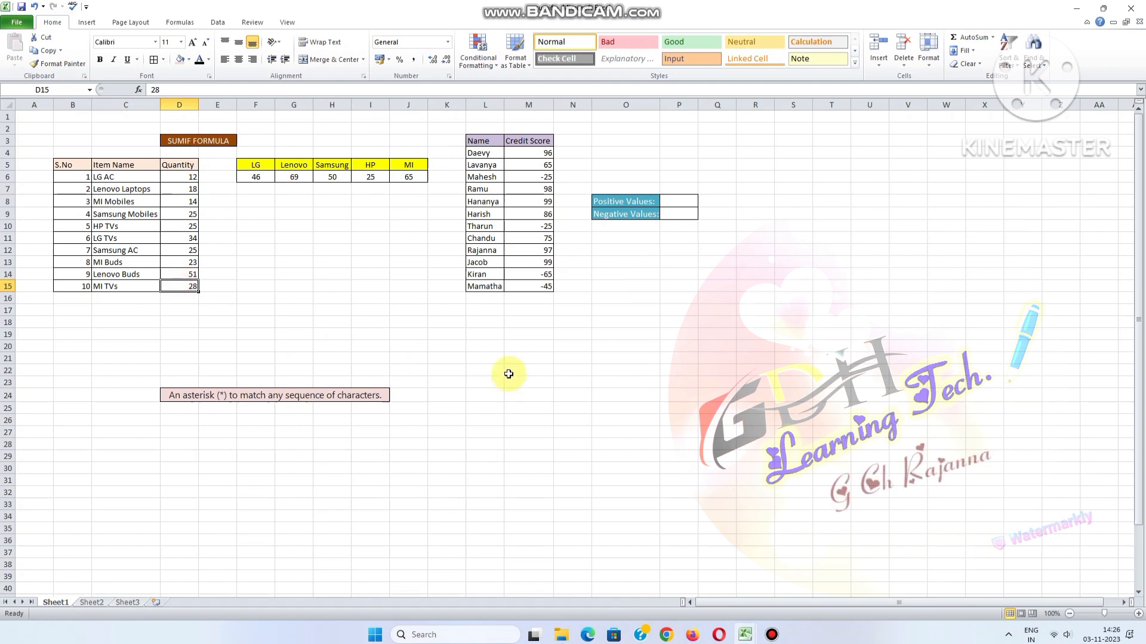
{"action": "type", "text": "38"}
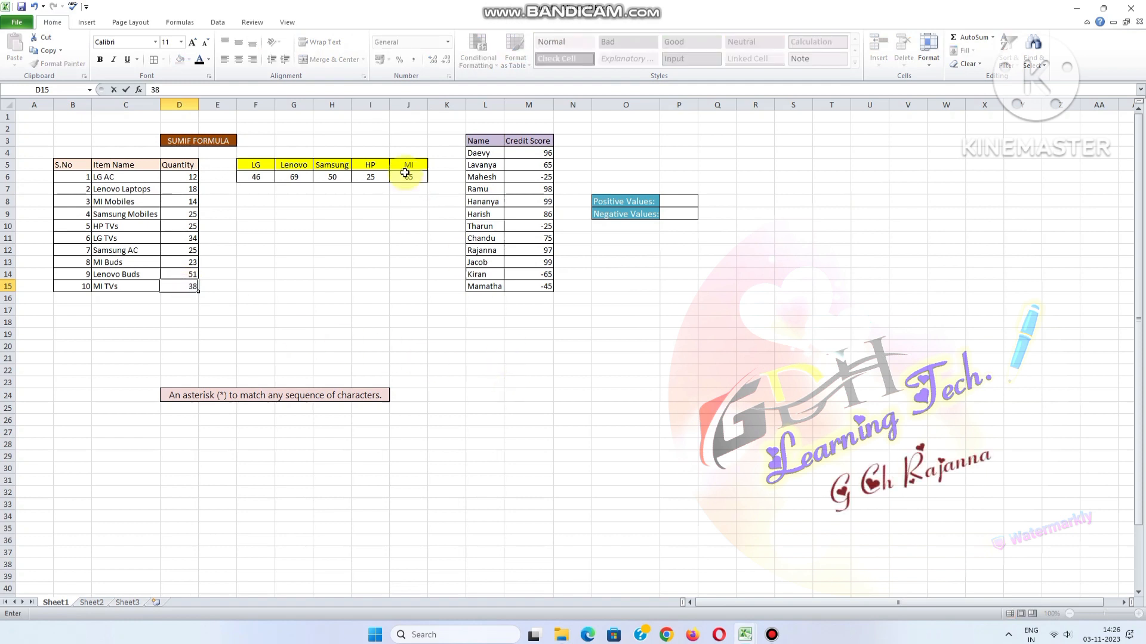
{"action": "left_click", "coordinate": [410, 190]}
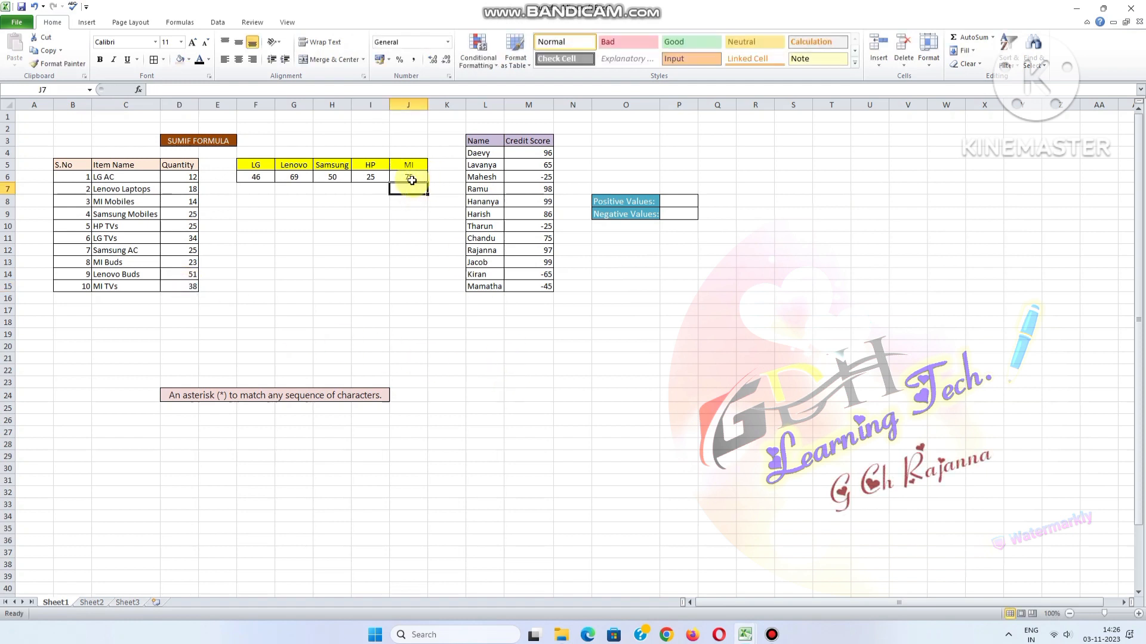
Step: Check the Lenovo total formula in G6 and change the Lenovo Laptops quantity in D7 to 25
{"action": "left_click", "coordinate": [290, 177]}
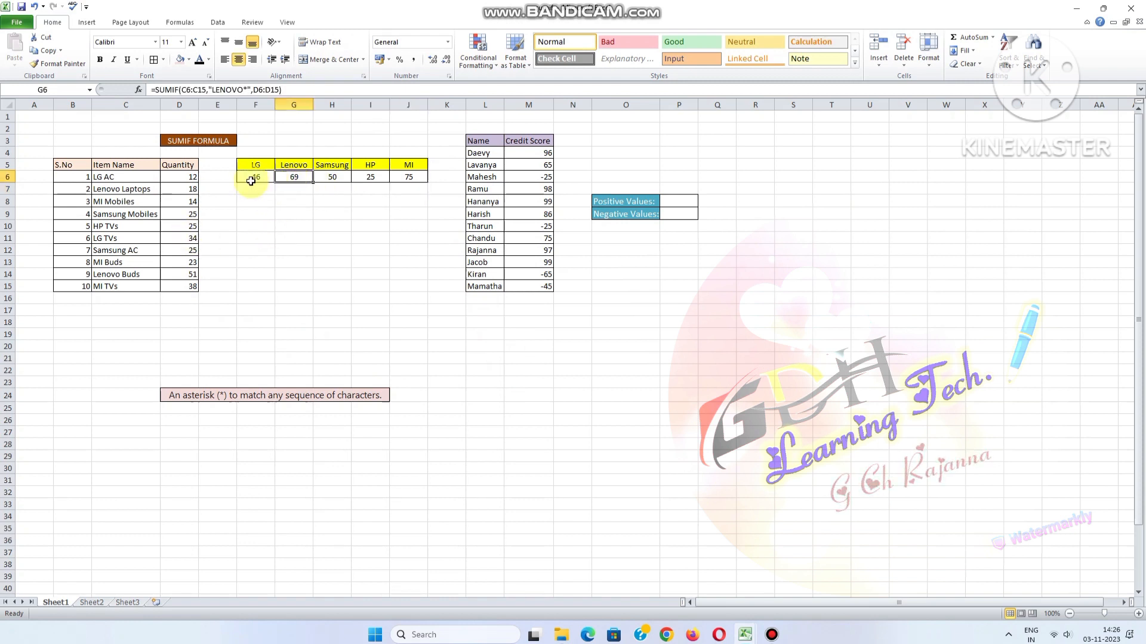
{"action": "left_click", "coordinate": [177, 188]}
{"action": "type", "text": "2"}
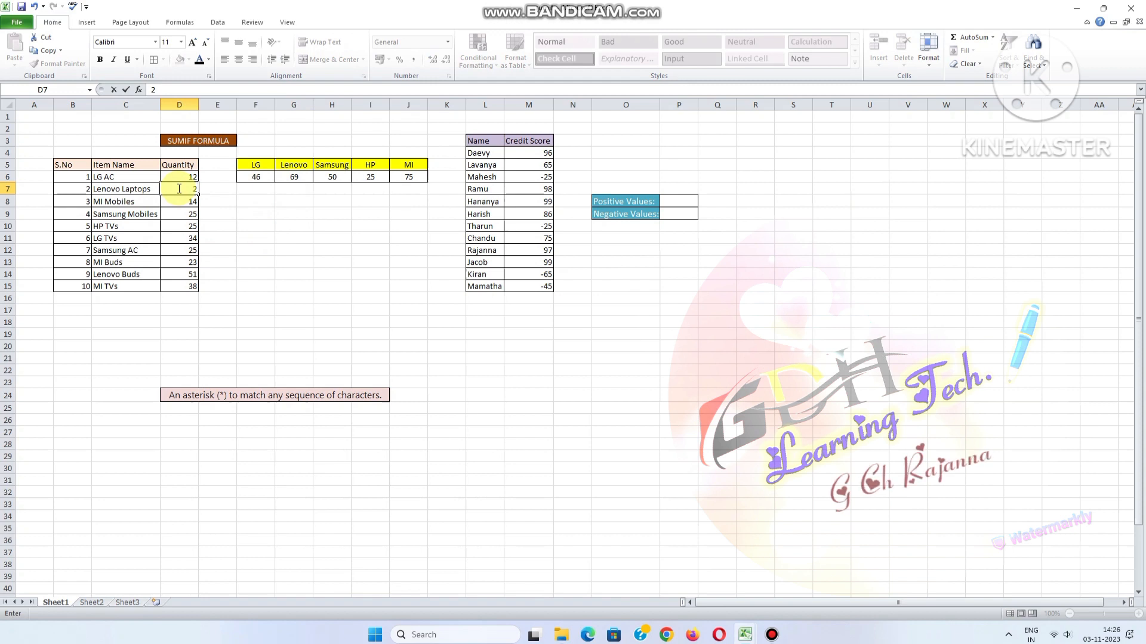
{"action": "type", "text": "5"}
{"action": "left_click", "coordinate": [295, 201]}
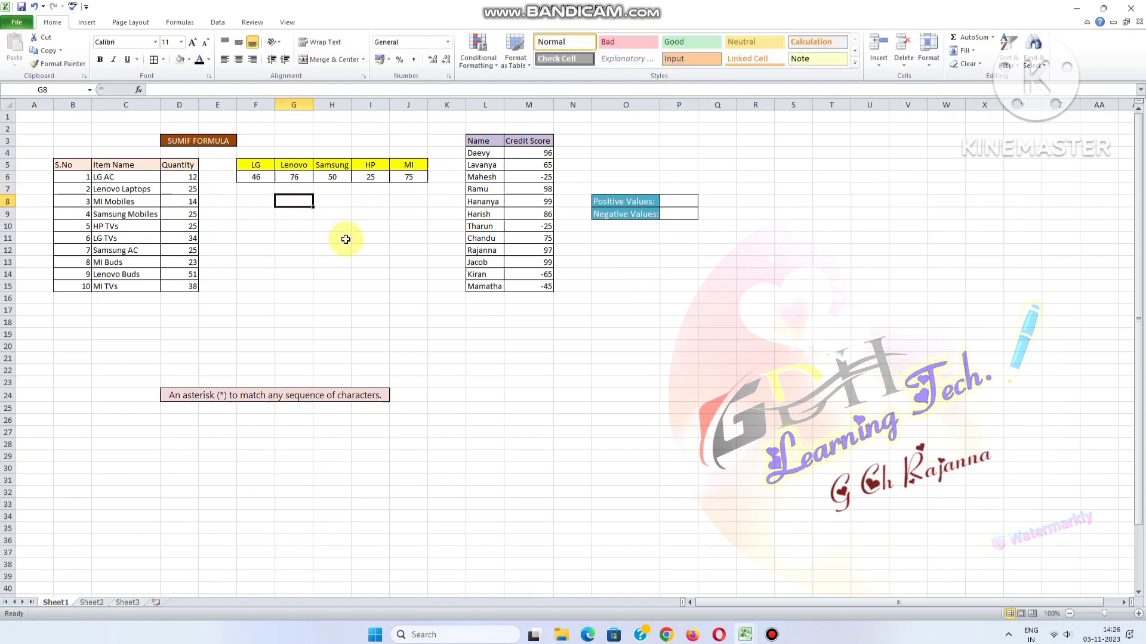
Step: Review the SUMIF FORMULA heading, the asterisk note in row 24 and the brand prefixes of the item names in C6 and C7
{"action": "left_click", "coordinate": [208, 145]}
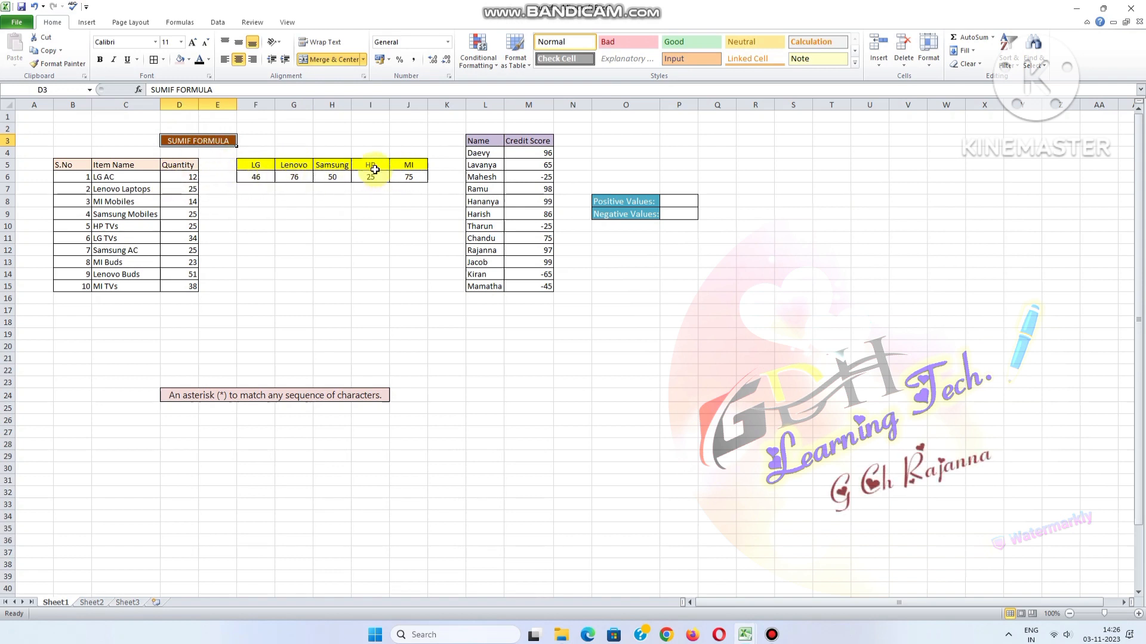
{"action": "left_click", "coordinate": [372, 247]}
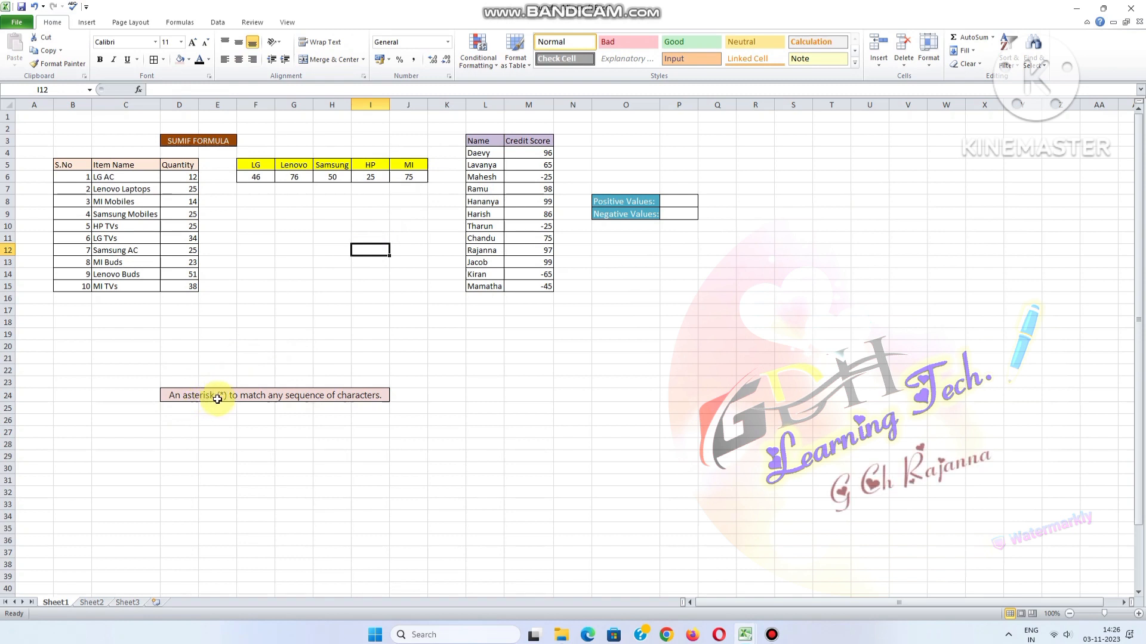
{"action": "left_click", "coordinate": [362, 399]}
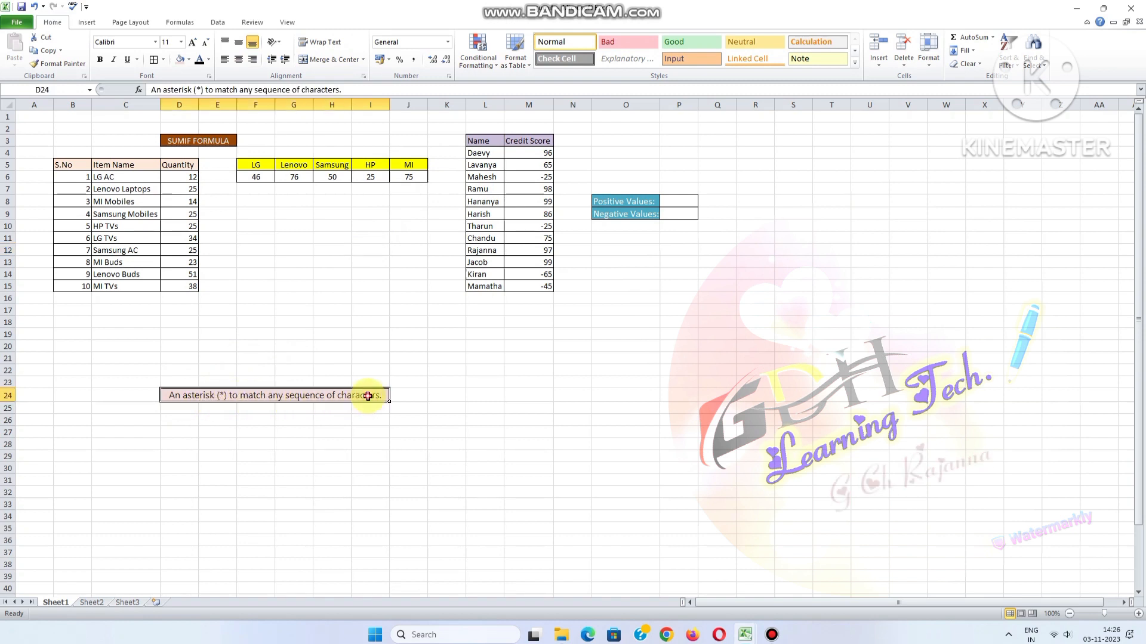
{"action": "left_click", "coordinate": [100, 178]}
{"action": "left_click", "coordinate": [99, 189]}
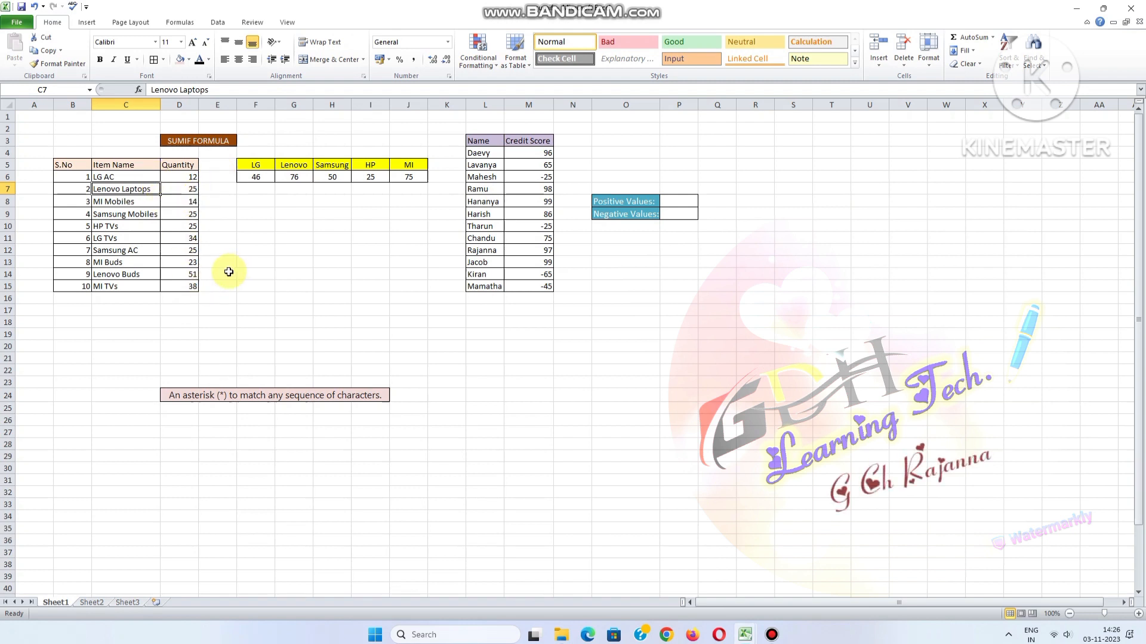
{"action": "left_click", "coordinate": [324, 247]}
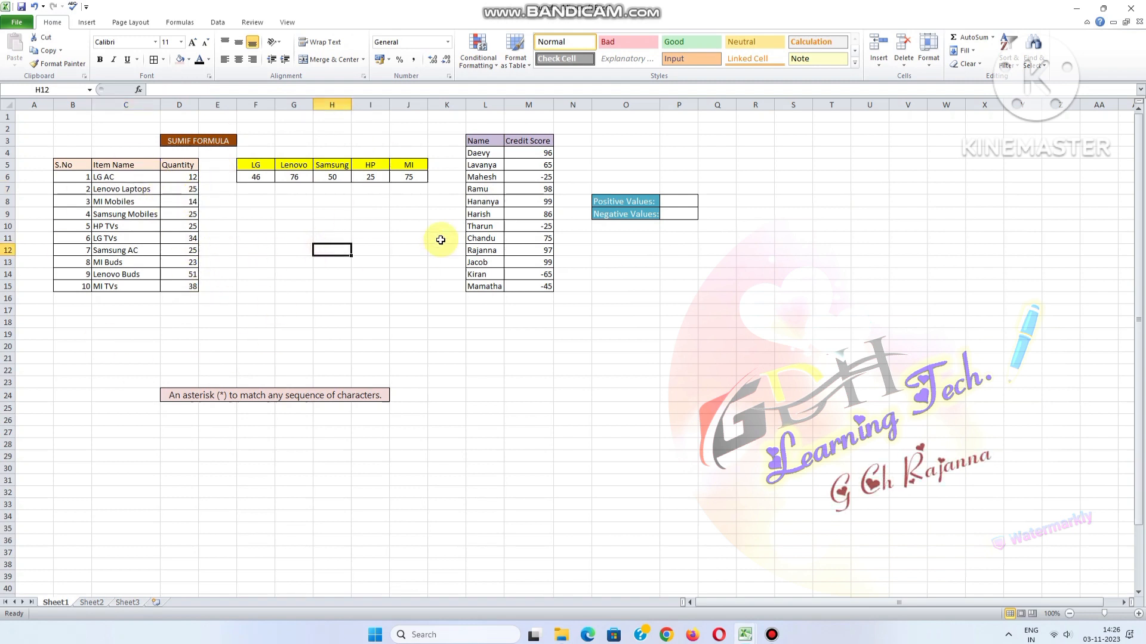
Step: Examine the positive and negative entries in the Credit Score column and the Positive Values and Negative Values labels in O8:O9
{"action": "left_click", "coordinate": [525, 153]}
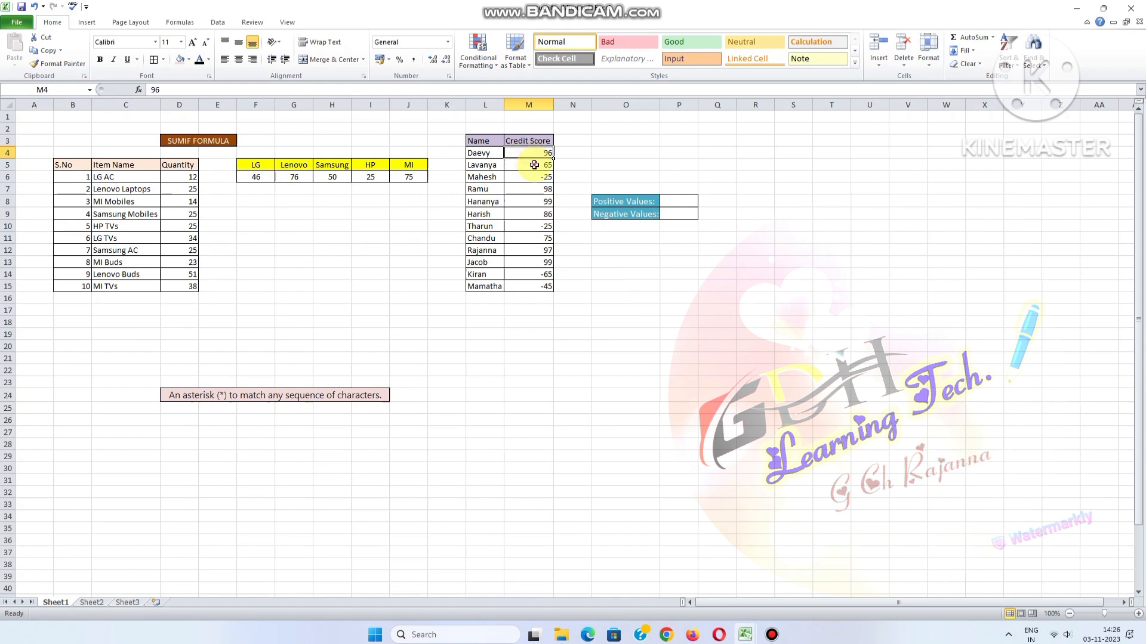
{"action": "left_click", "coordinate": [541, 178]}
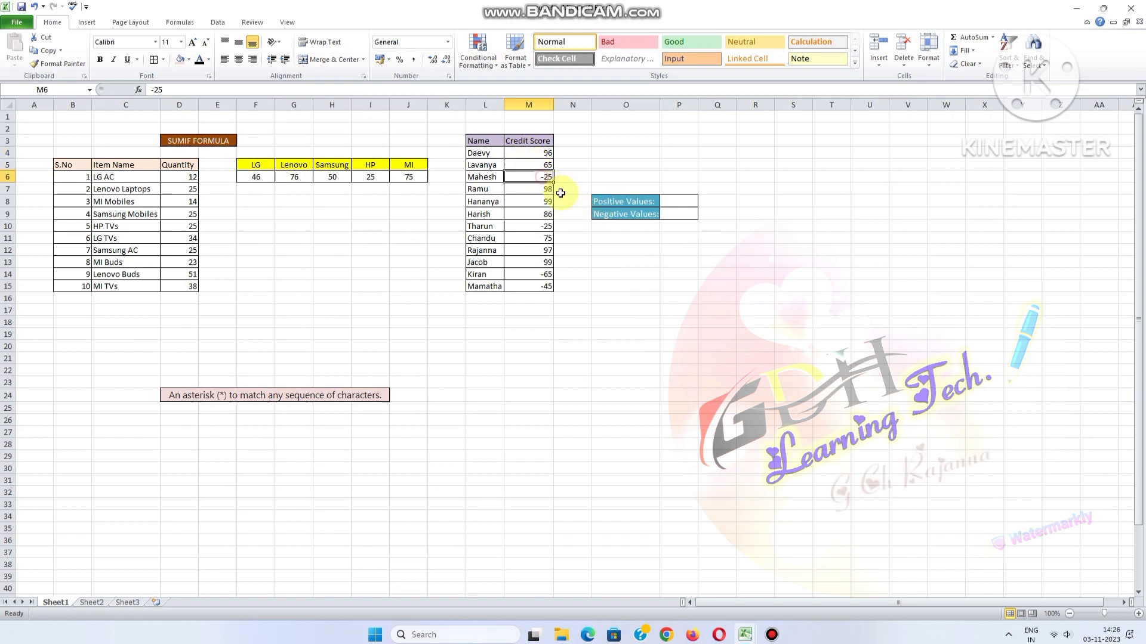
{"action": "left_click", "coordinate": [629, 213]}
{"action": "left_click", "coordinate": [613, 200]}
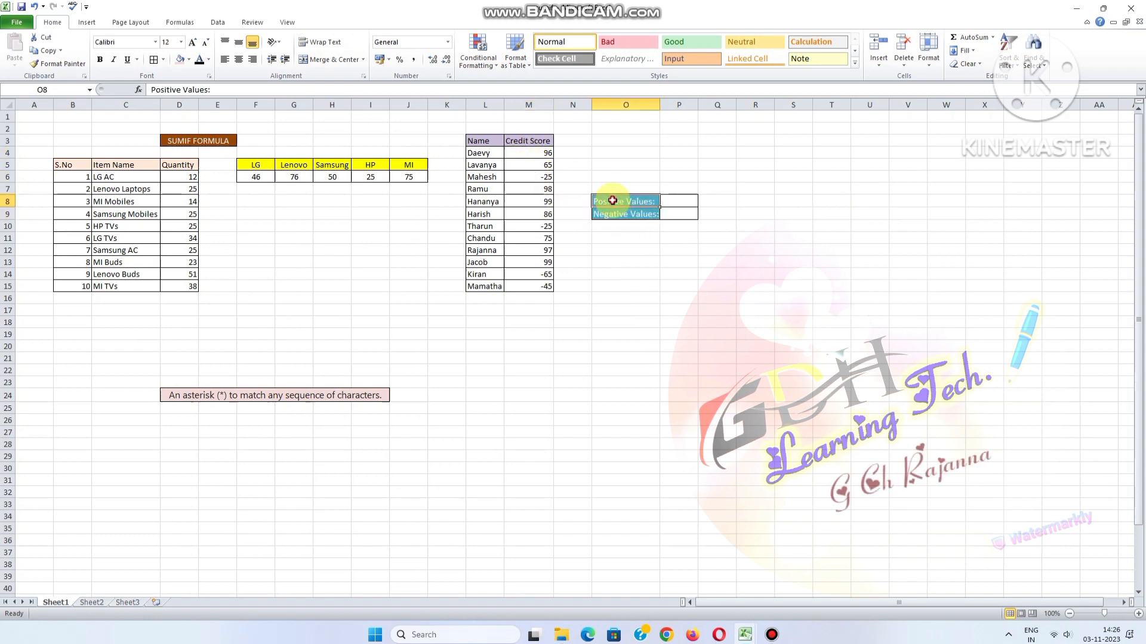
Step: Enter =SUMIF(M4:M15,">0",M4:M15) in P8 to total the positive credit scores
{"action": "left_click", "coordinate": [668, 203]}
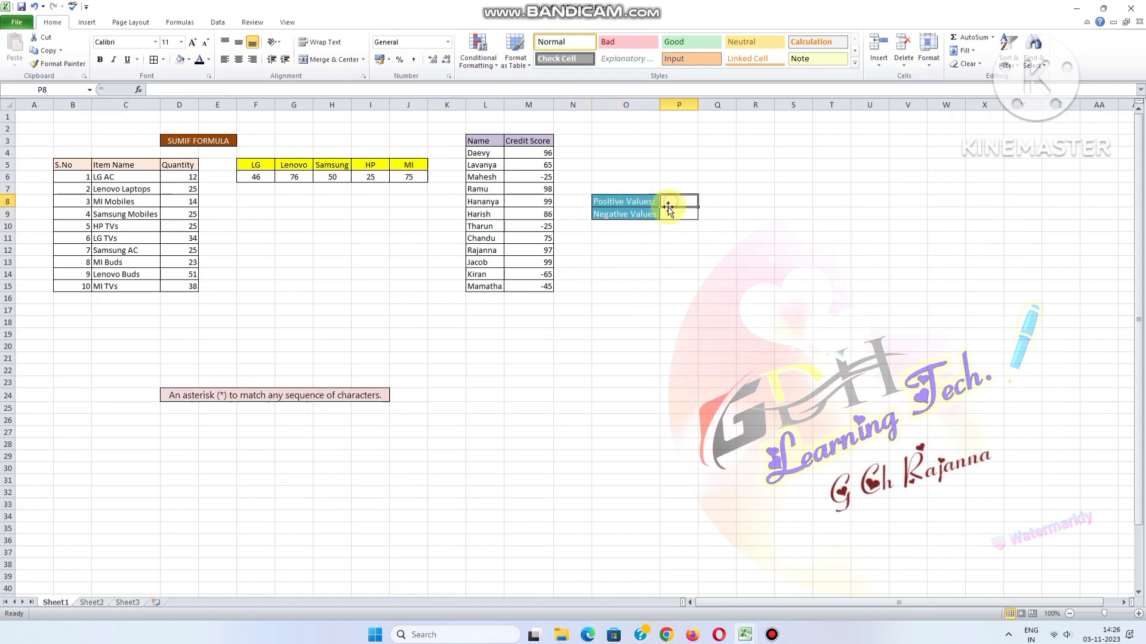
{"action": "left_click", "coordinate": [675, 214]}
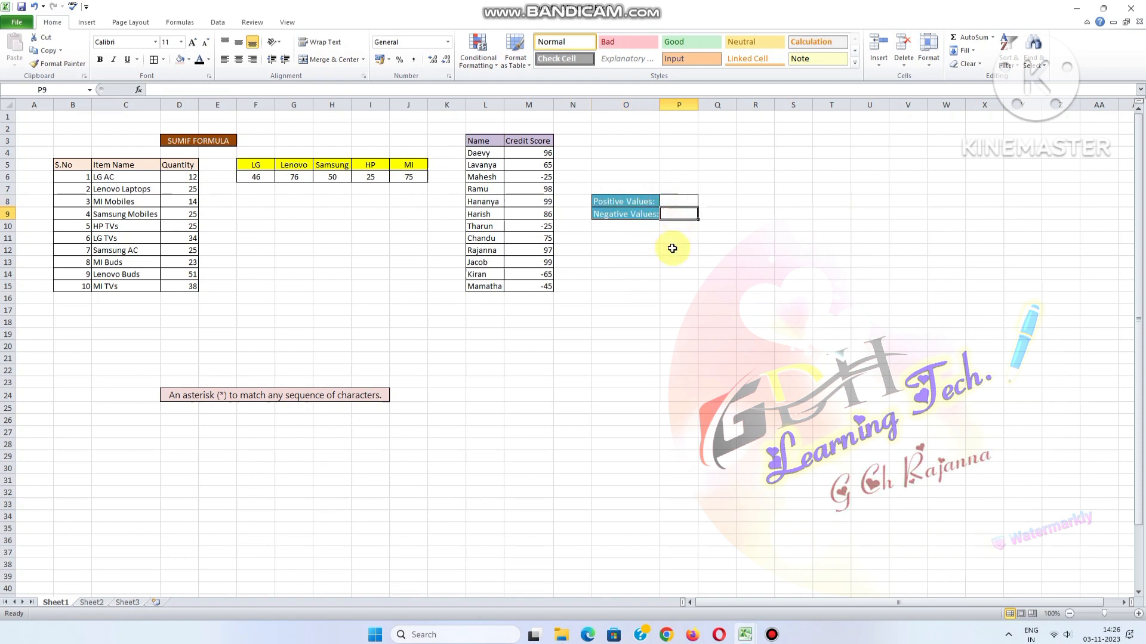
{"action": "left_click", "coordinate": [674, 201]}
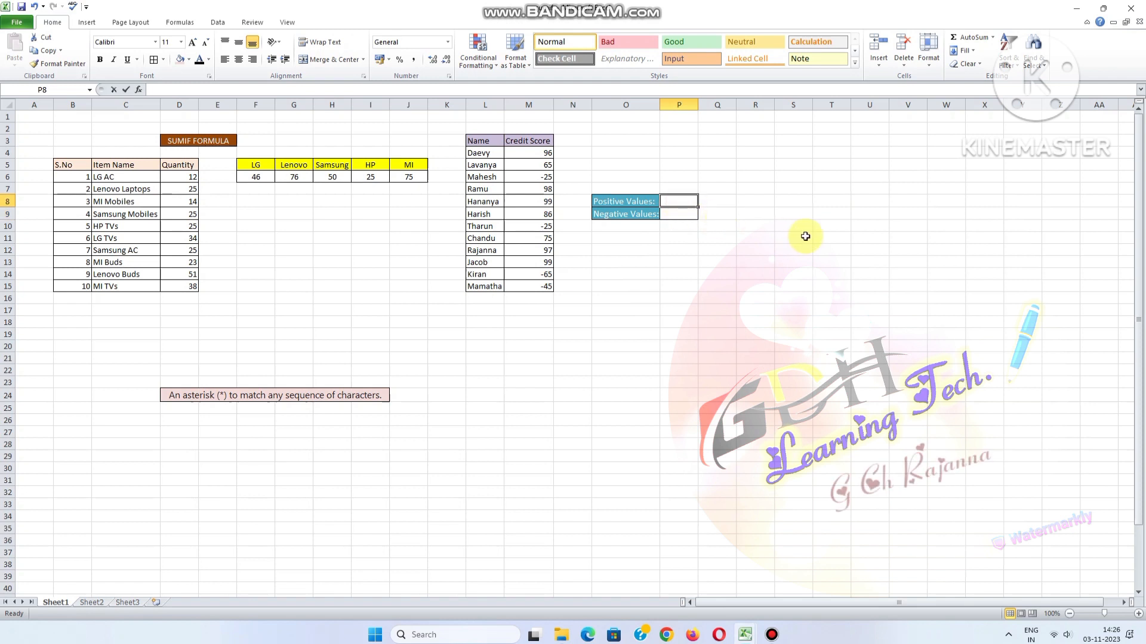
{"action": "type", "text": "="}
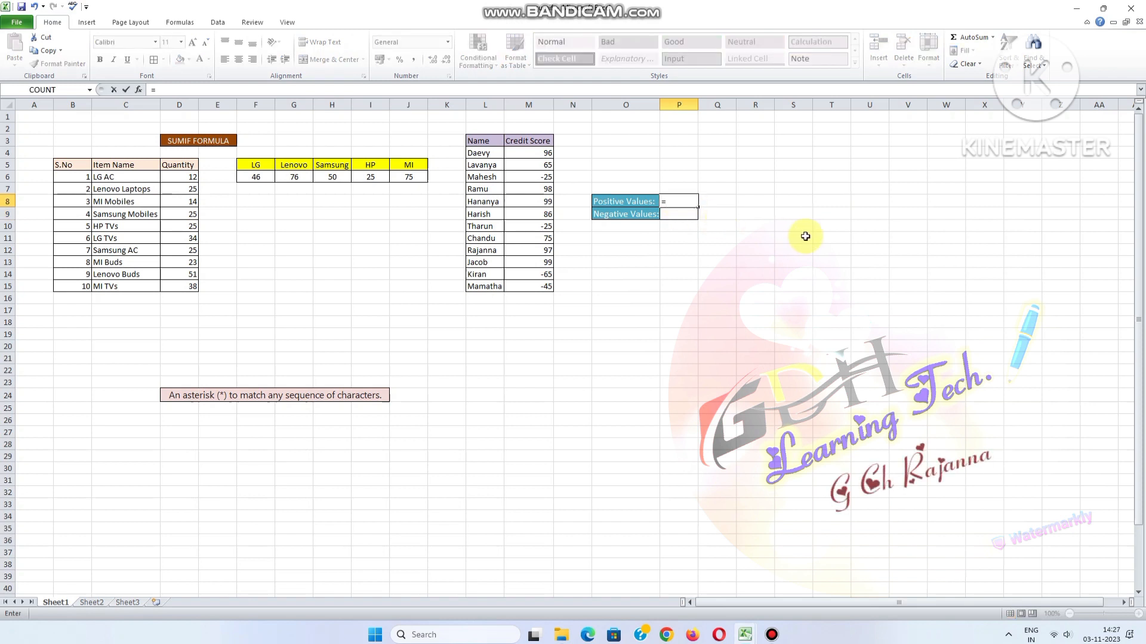
{"action": "type", "text": "SUMIF"}
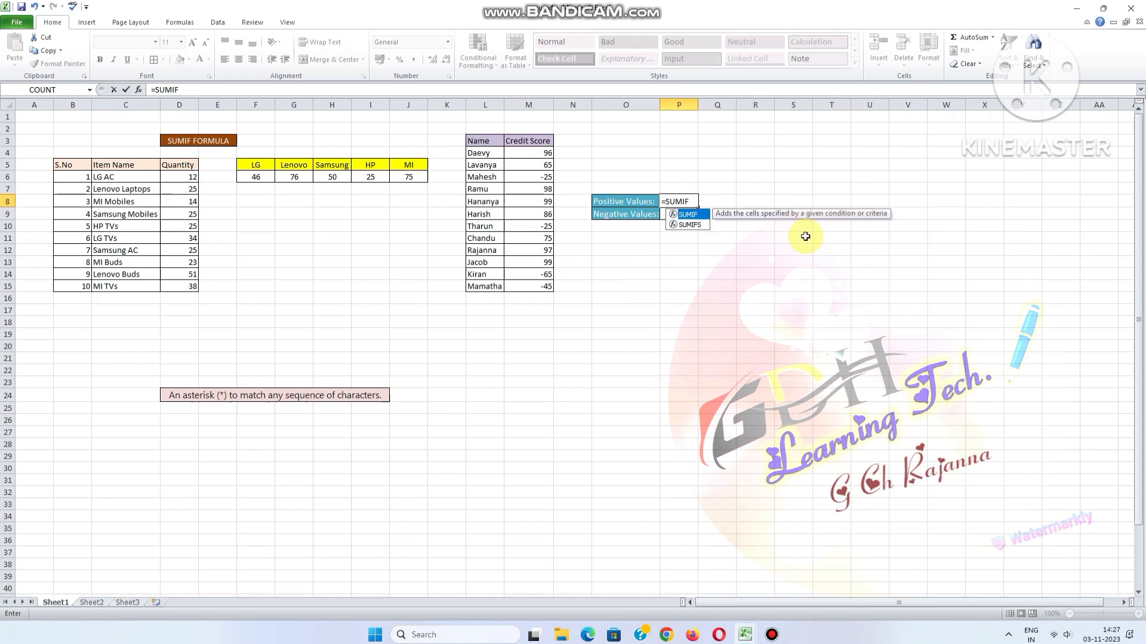
{"action": "type", "text": "("}
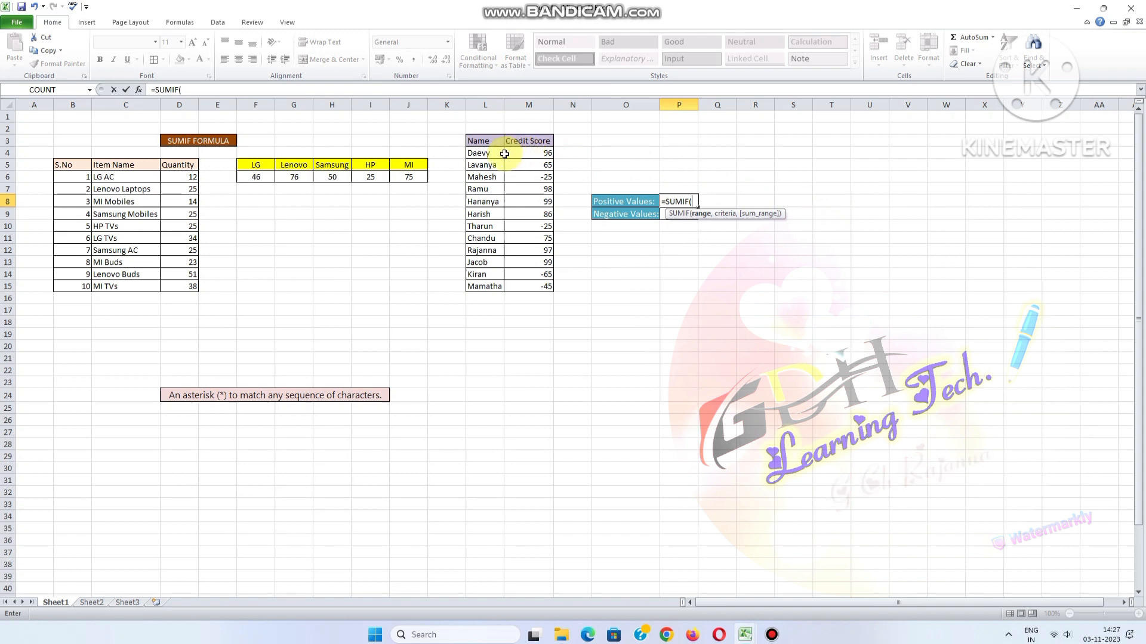
{"action": "left_click_drag", "start_coordinate": [505, 153], "coordinate": [532, 285]}
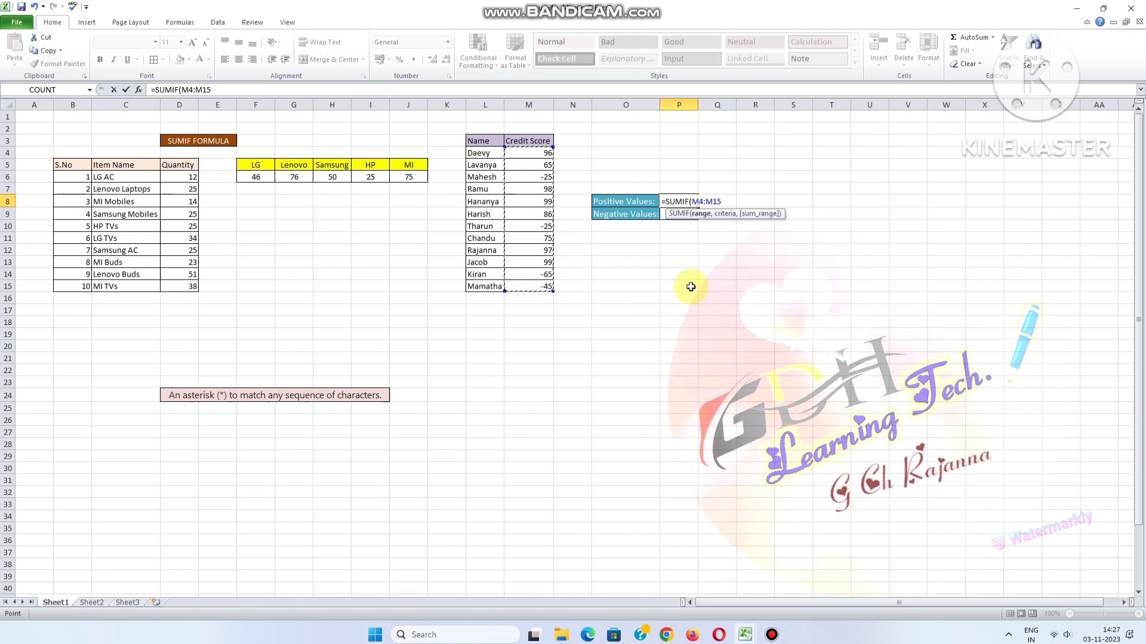
{"action": "type", "text": ","}
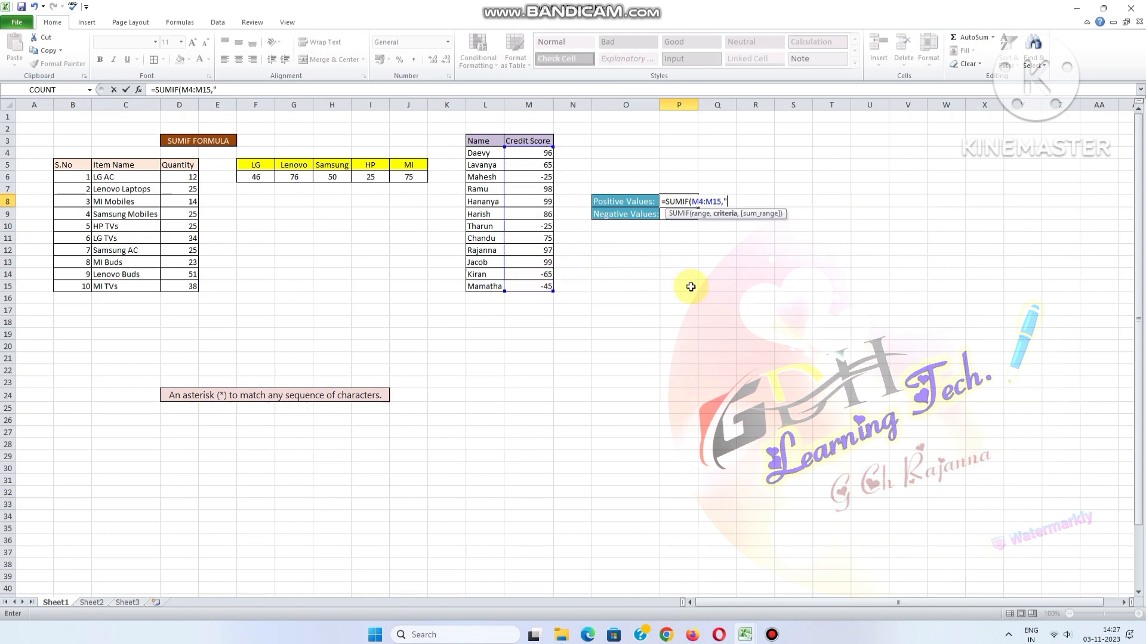
{"action": "type", "text": "\""}
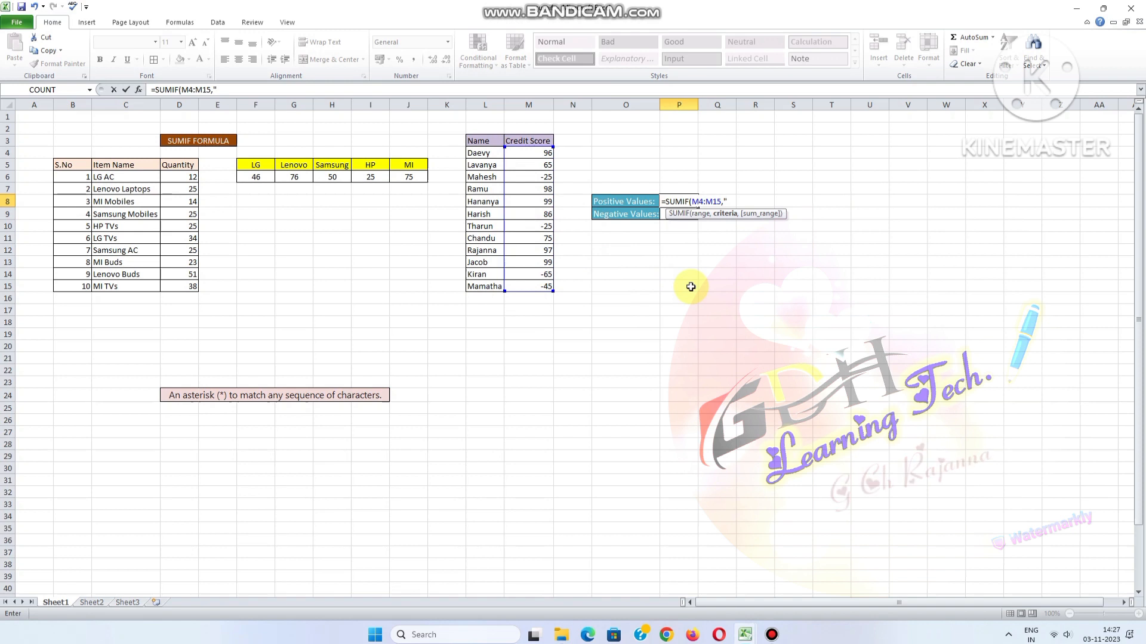
{"action": "type", "text": ">"}
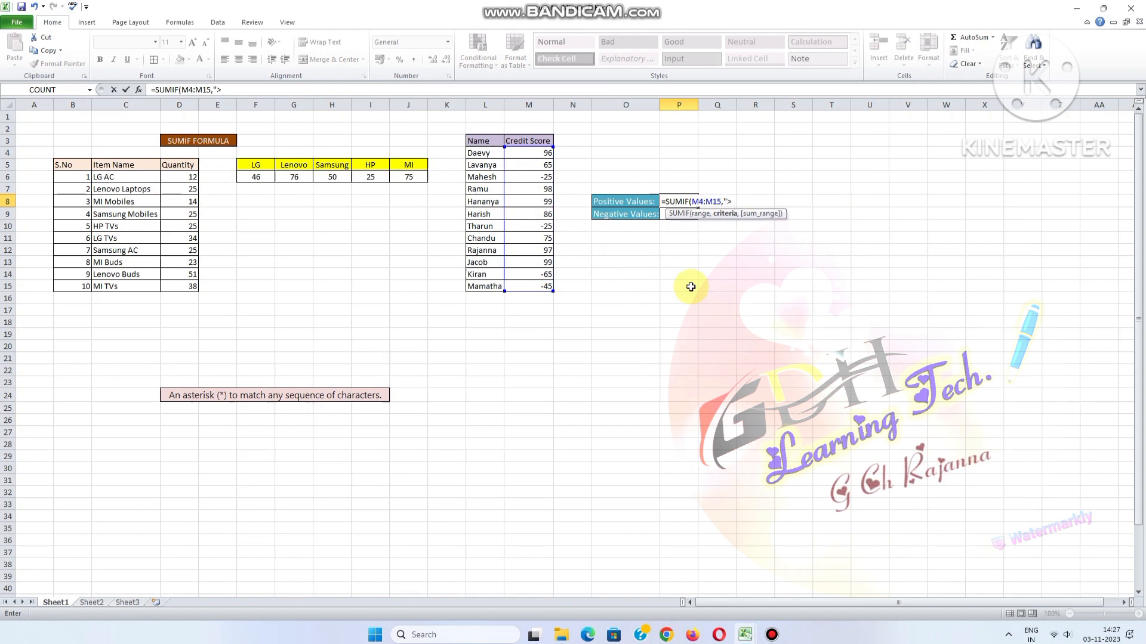
{"action": "type", "text": "0\""}
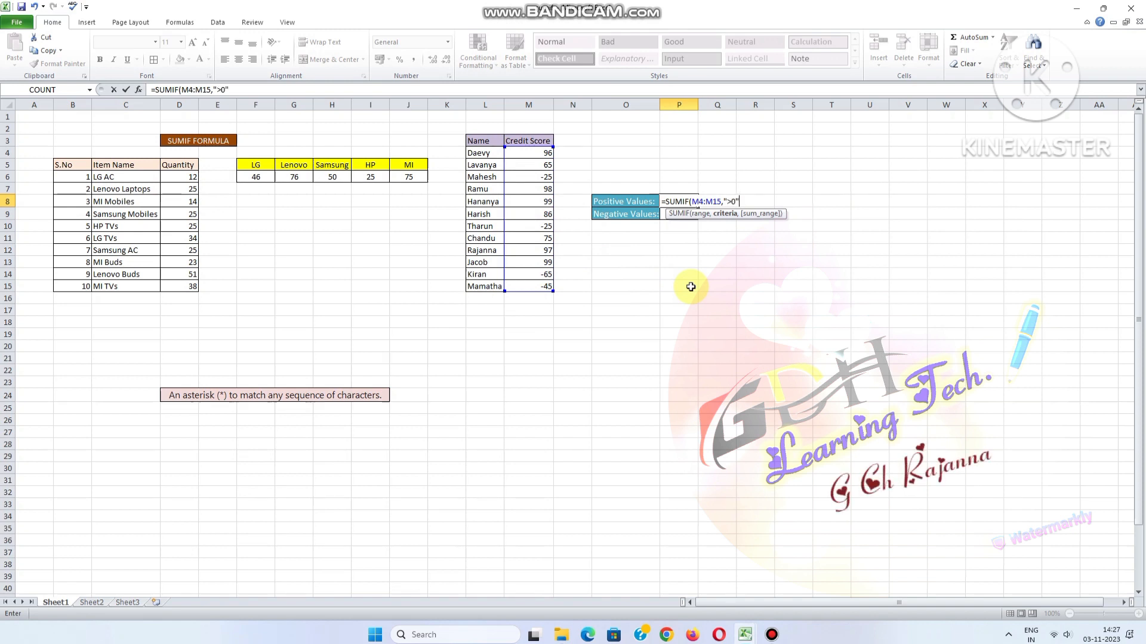
{"action": "type", "text": ","}
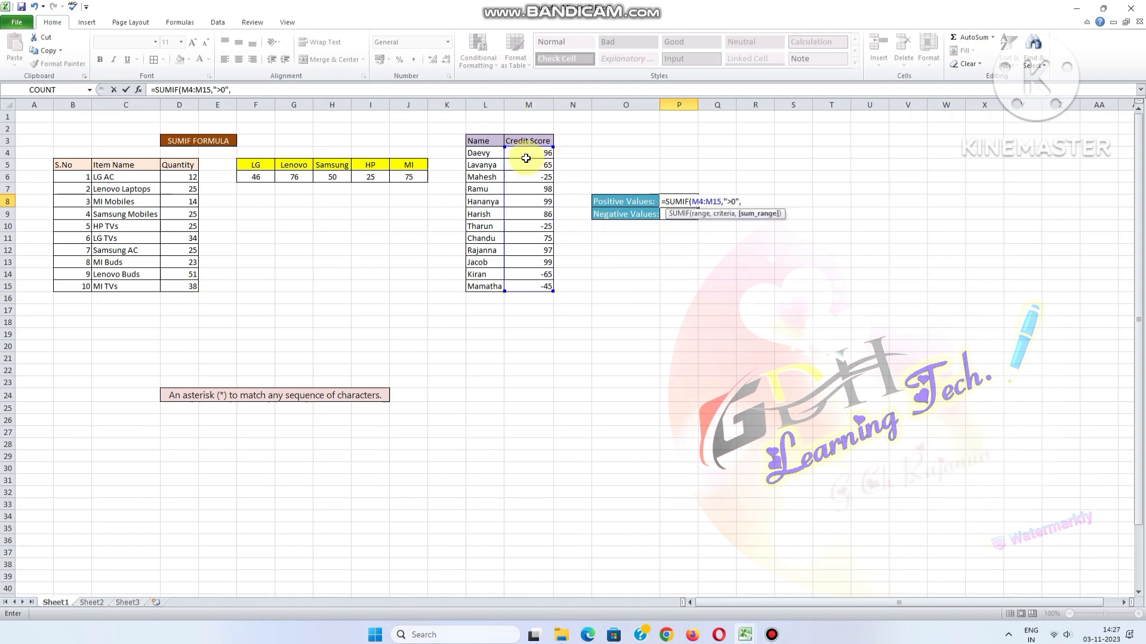
{"action": "left_click_drag", "start_coordinate": [526, 158], "coordinate": [532, 284]}
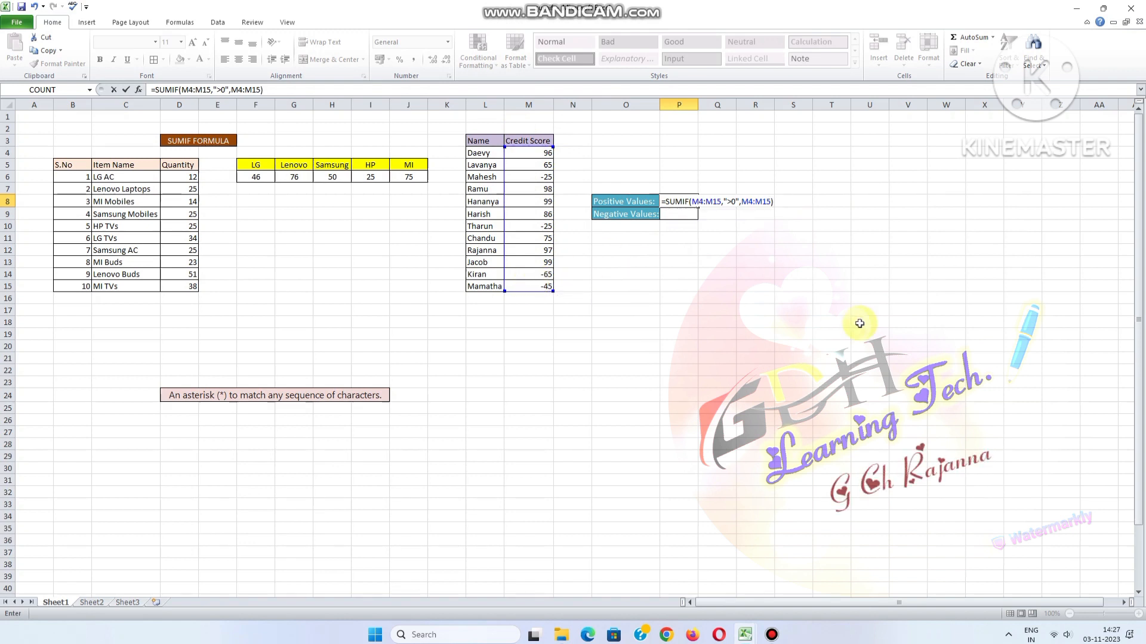
{"action": "key", "text": "Return"}
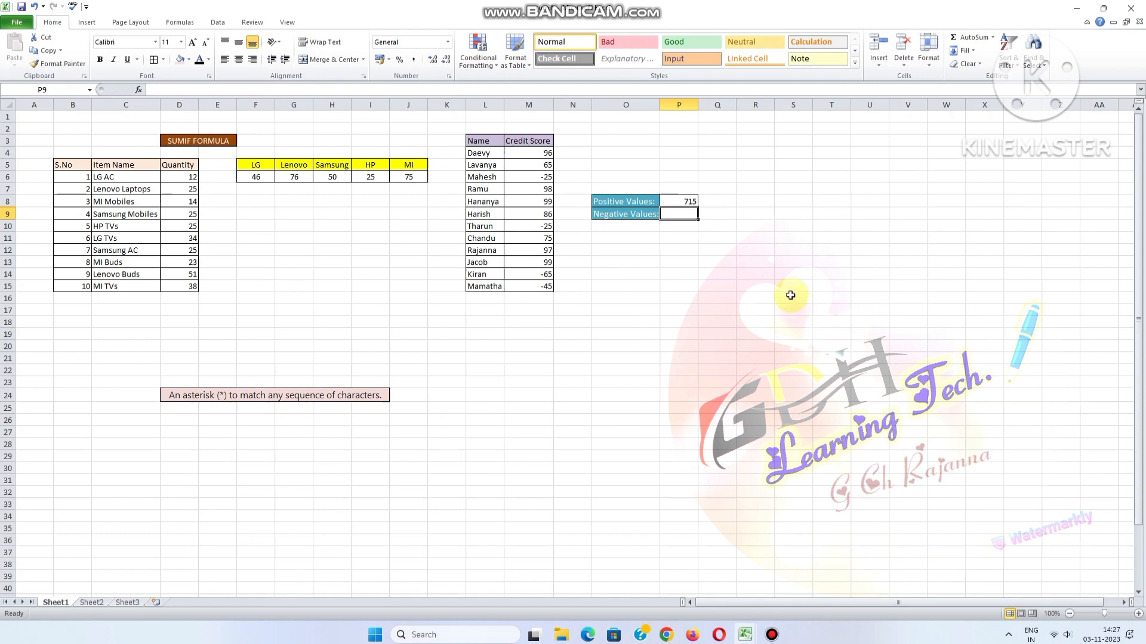
Step: Replace the Positive Values formula in P8 with the shorter =SUMIF(M4:M15,">0"), omitting the sum range
{"action": "left_click", "coordinate": [682, 201]}
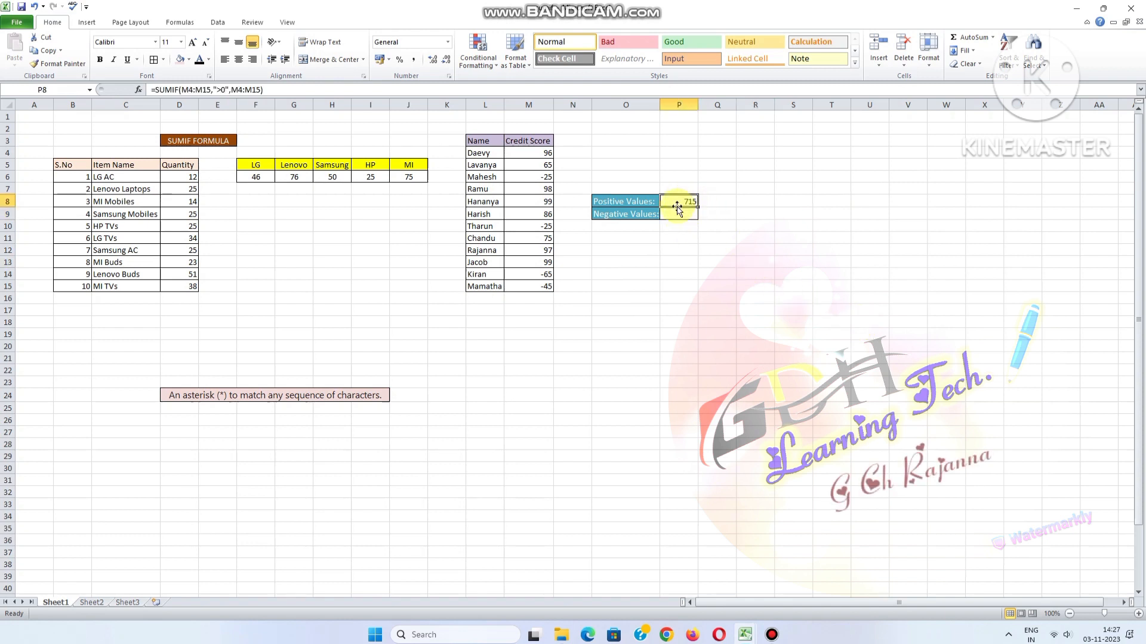
{"action": "type", "text": "=SUM"}
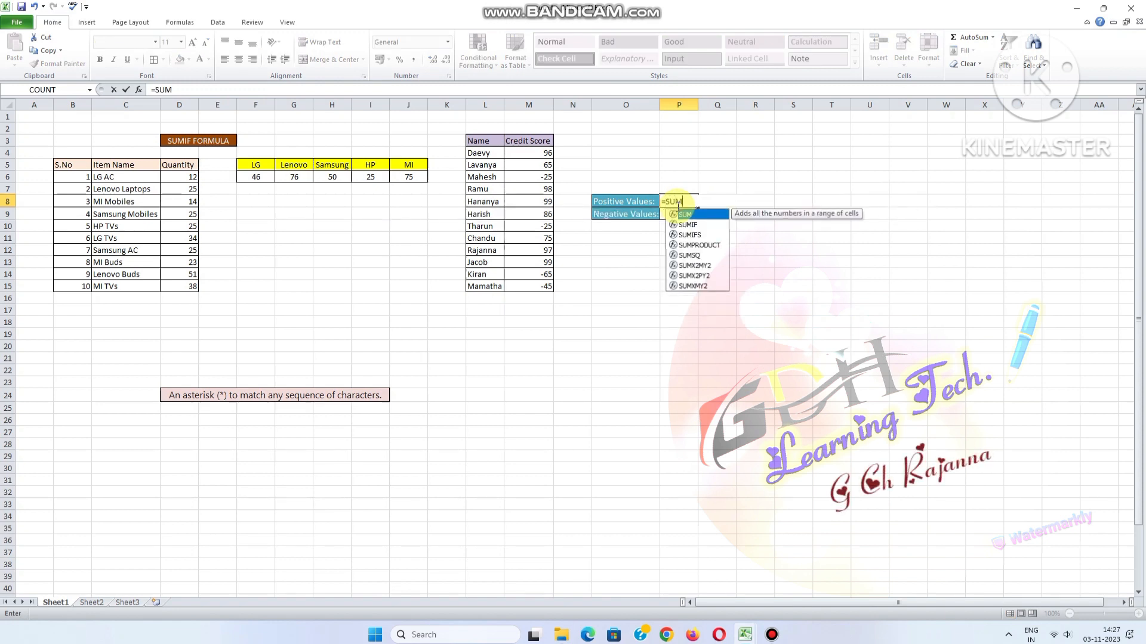
{"action": "type", "text": "IF("}
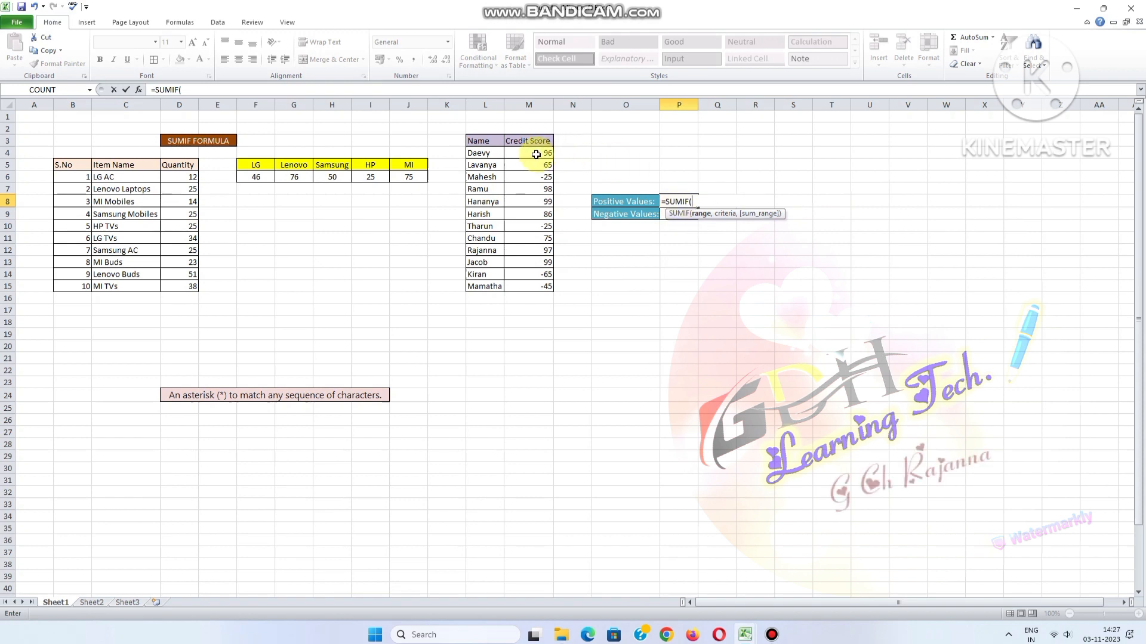
{"action": "left_click_drag", "start_coordinate": [534, 153], "coordinate": [533, 286]}
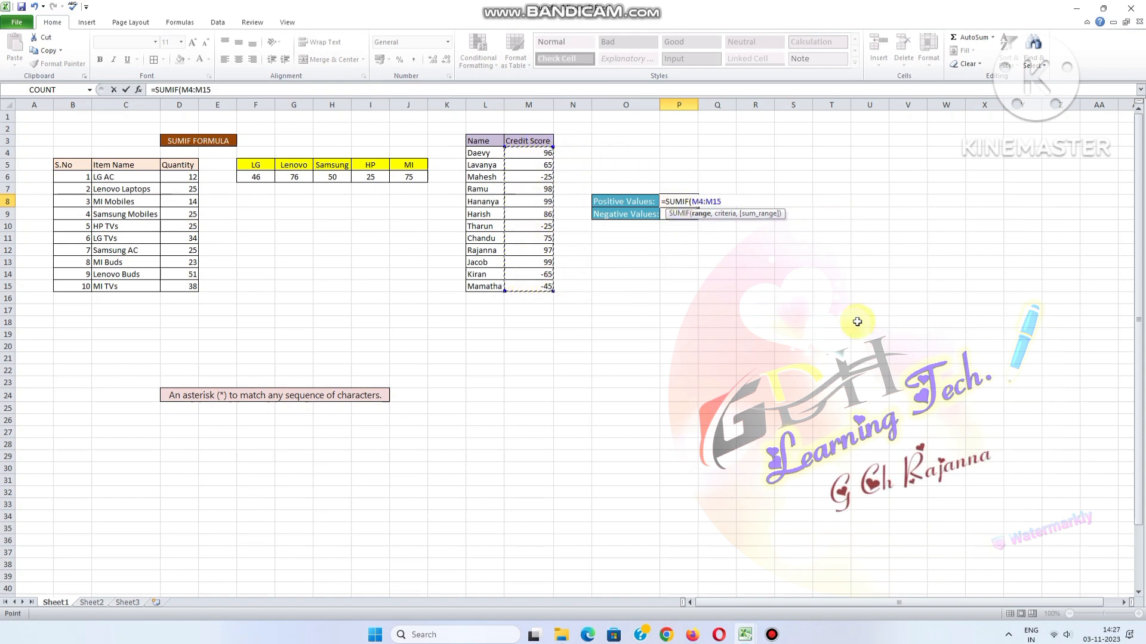
{"action": "type", "text": ",\">0"}
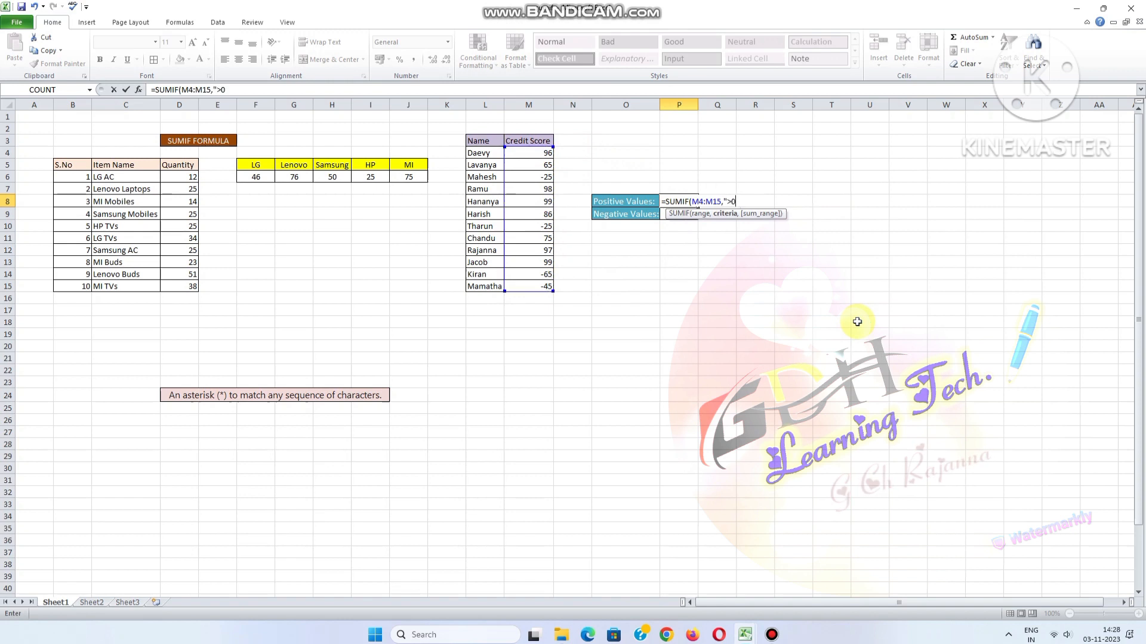
{"action": "type", "text": ">"}
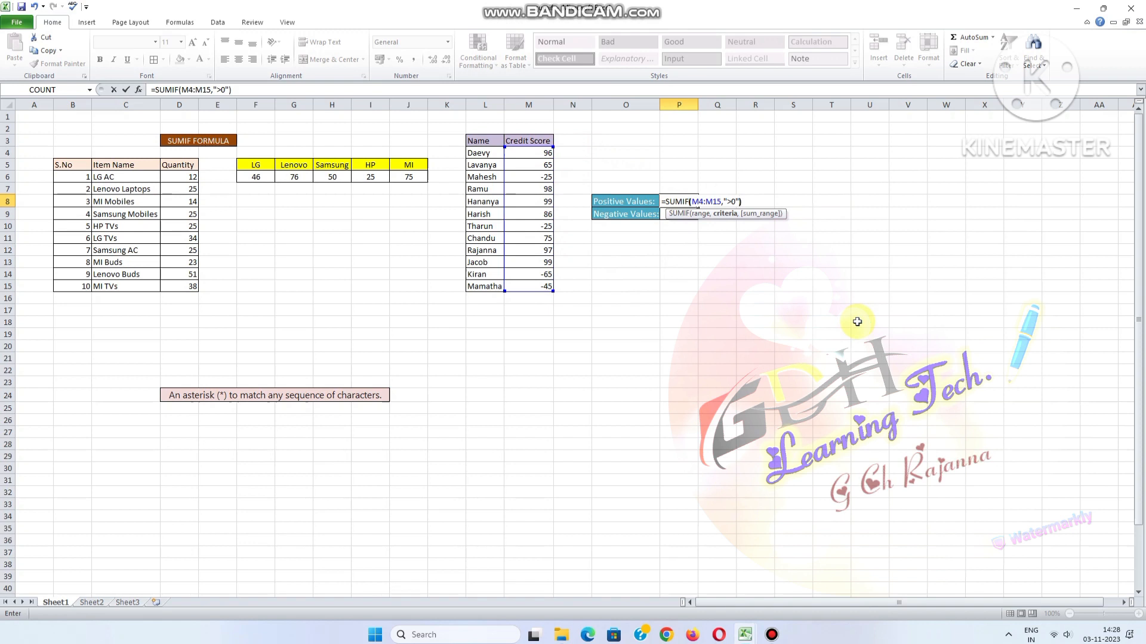
{"action": "key", "text": "Return"}
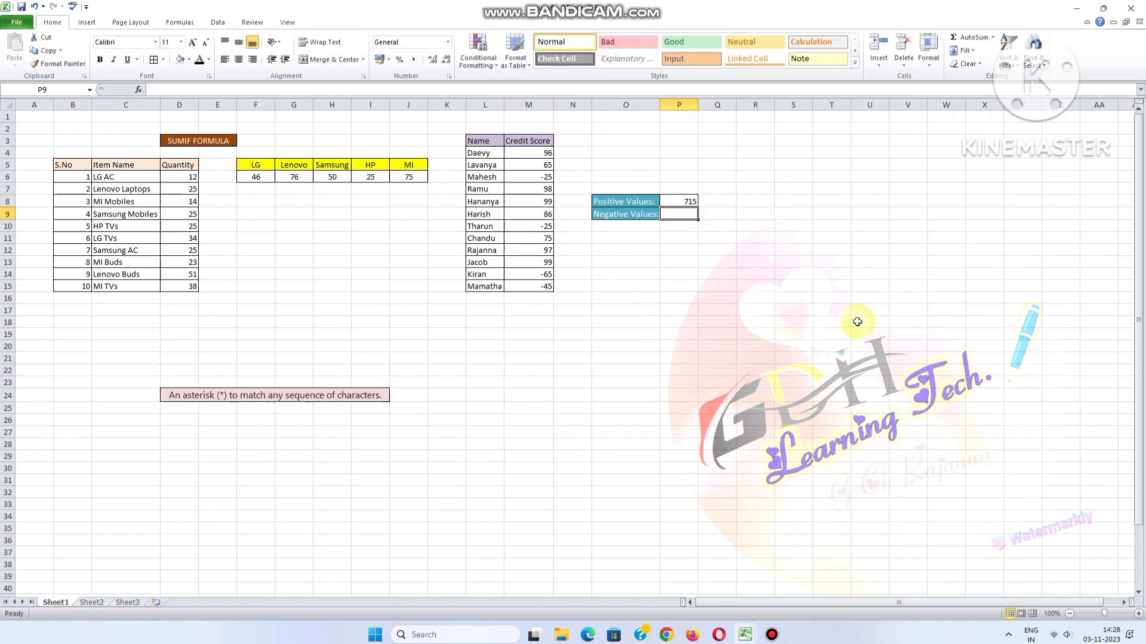
Step: Change the credit score in M7 to 97 to test the positive total
{"action": "left_click", "coordinate": [550, 189]}
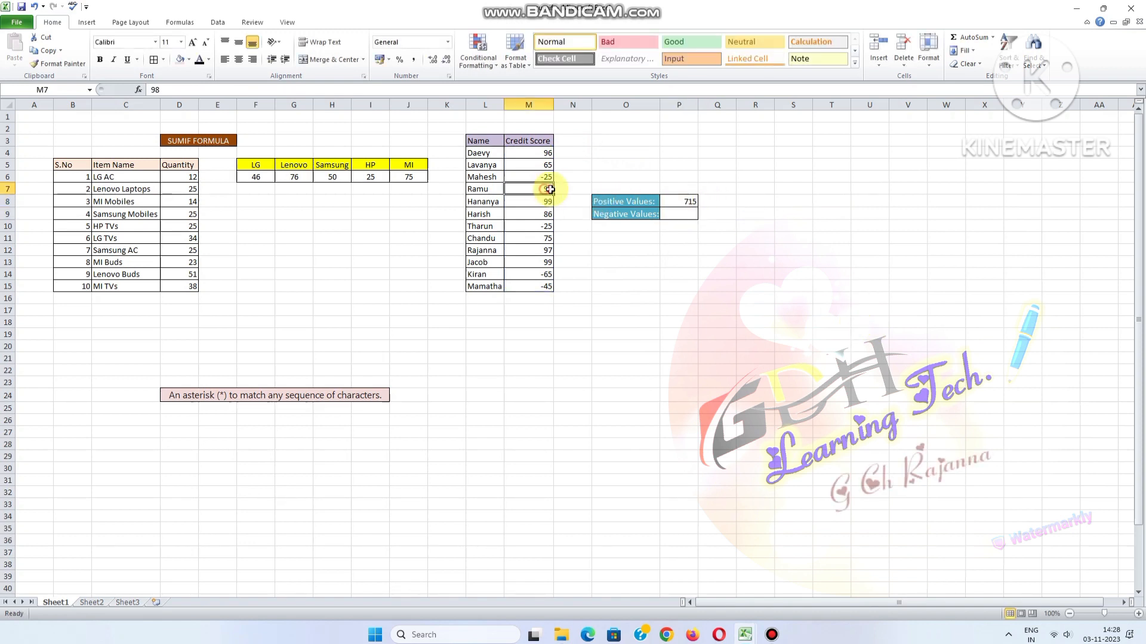
{"action": "type", "text": "9"}
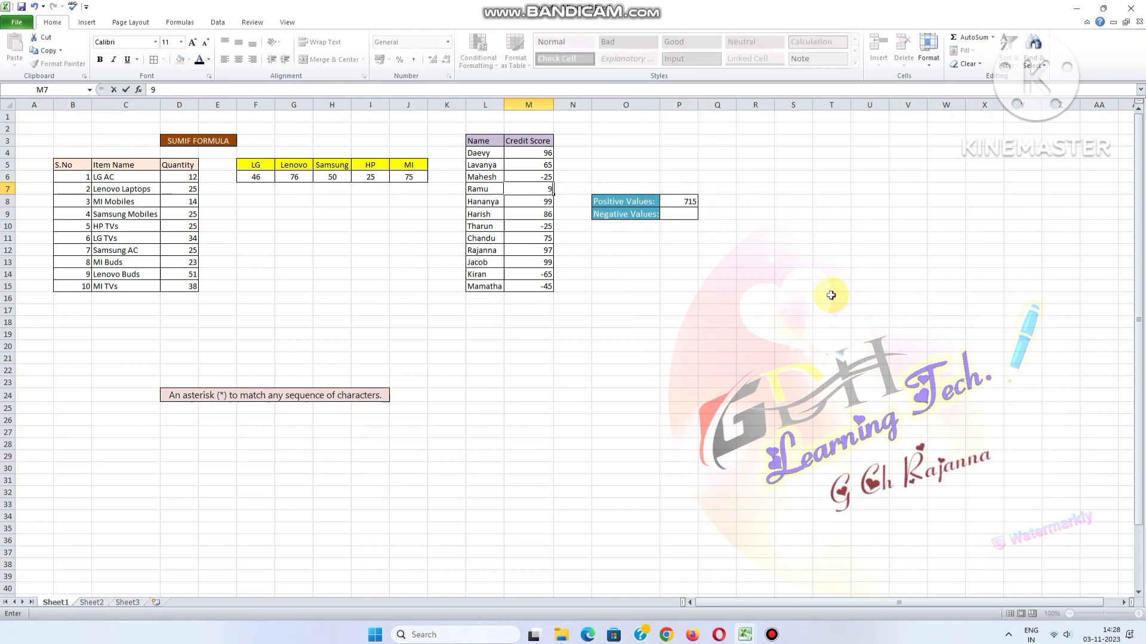
{"action": "left_click", "coordinate": [793, 334]}
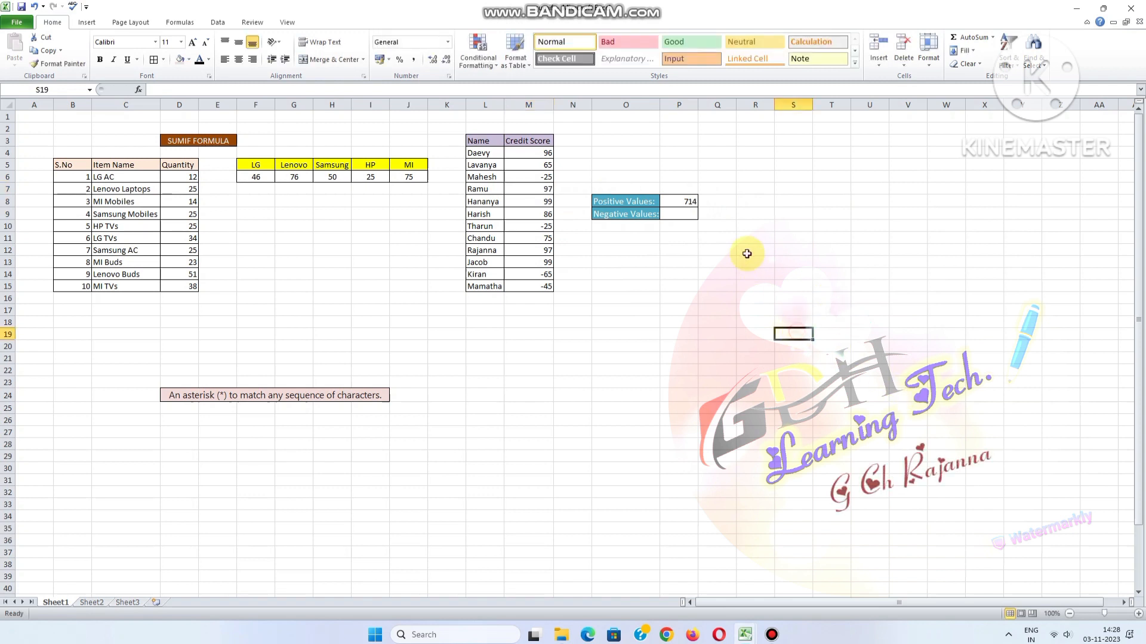
Step: Enter =SUMIF(M4:M15,"<0") in P9 to total the negative credit scores
{"action": "left_click", "coordinate": [671, 213]}
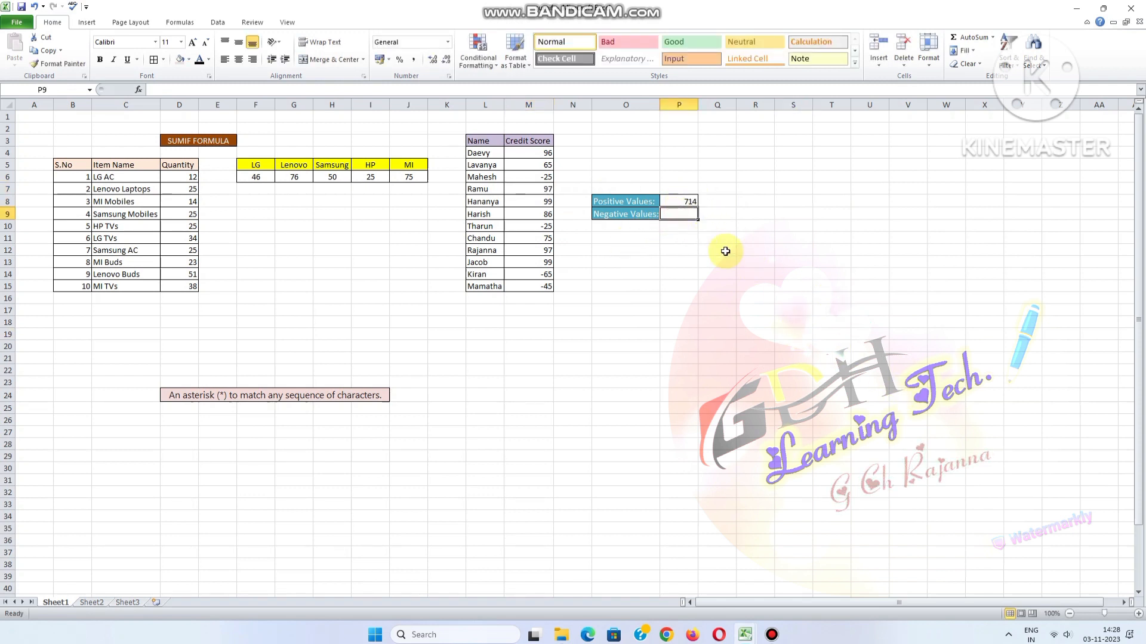
{"action": "type", "text": "="}
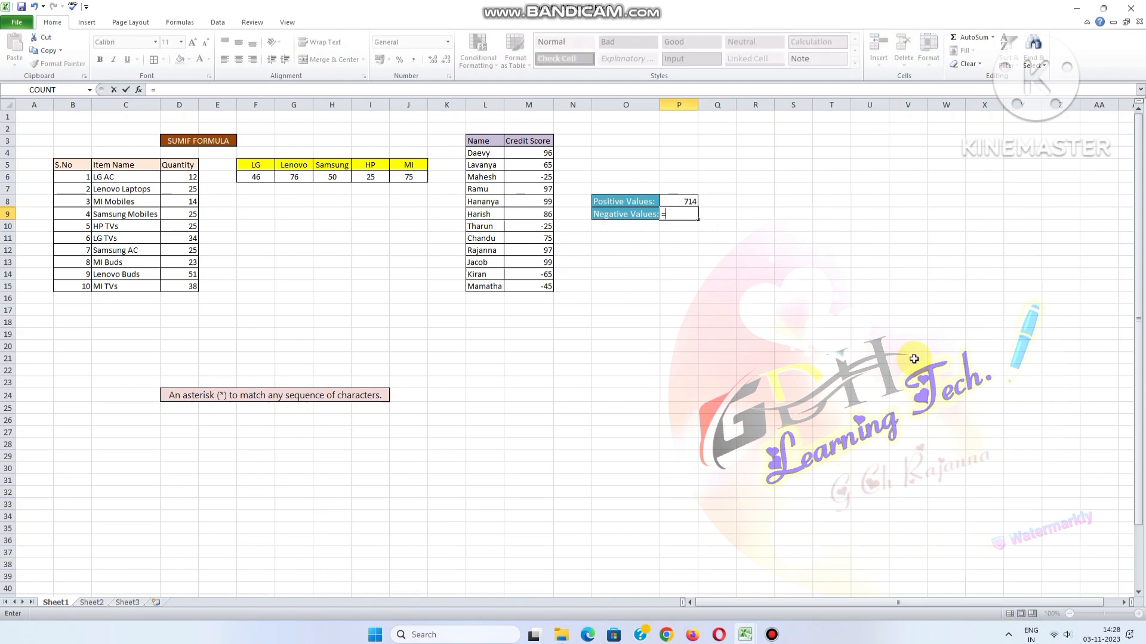
{"action": "type", "text": "SUMI"}
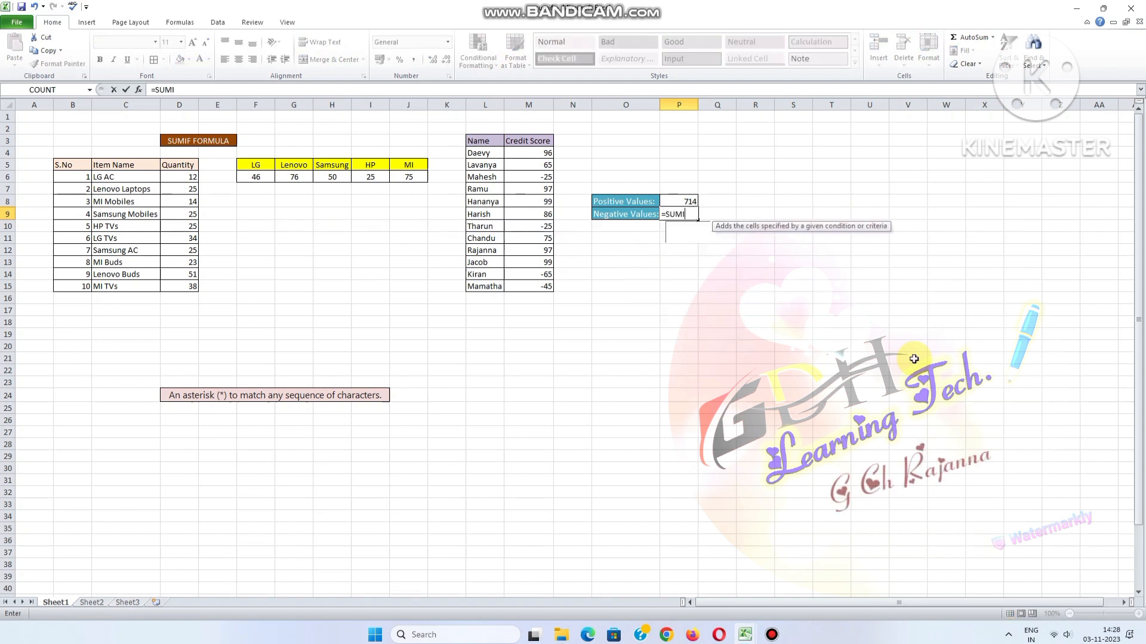
{"action": "type", "text": "F("}
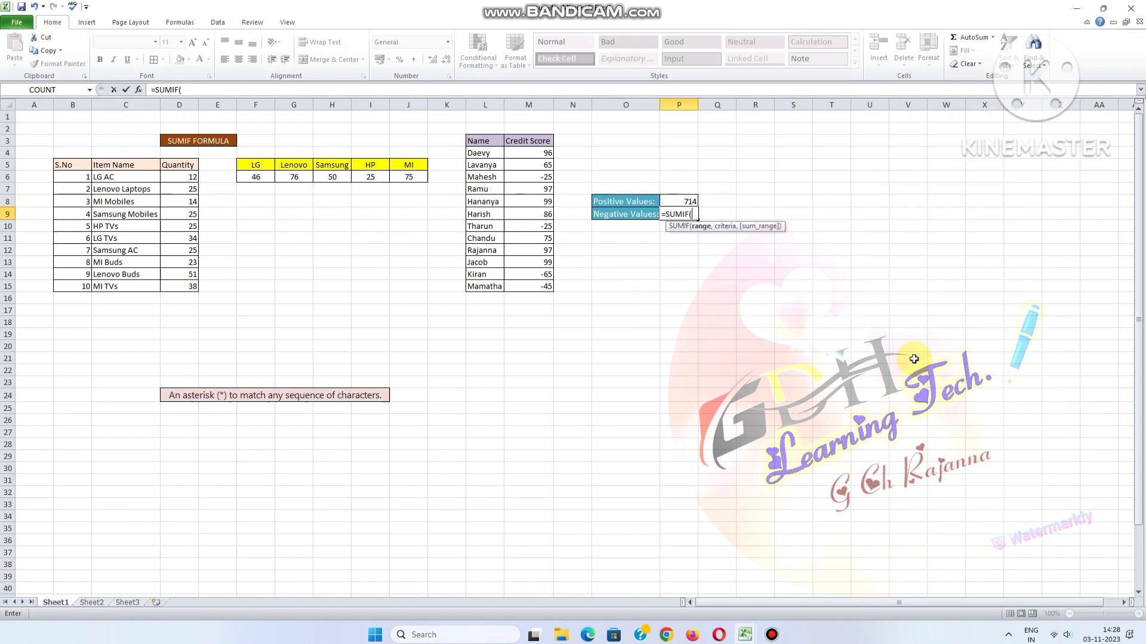
{"action": "left_click_drag", "start_coordinate": [540, 153], "coordinate": [544, 286]}
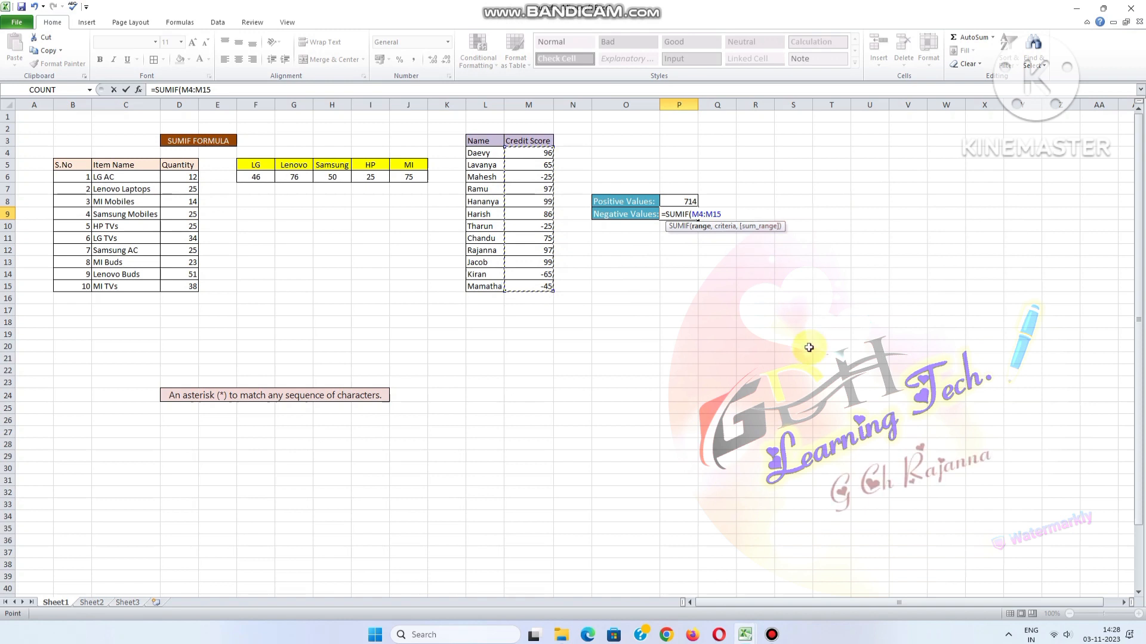
{"action": "type", "text": ",\"<0"}
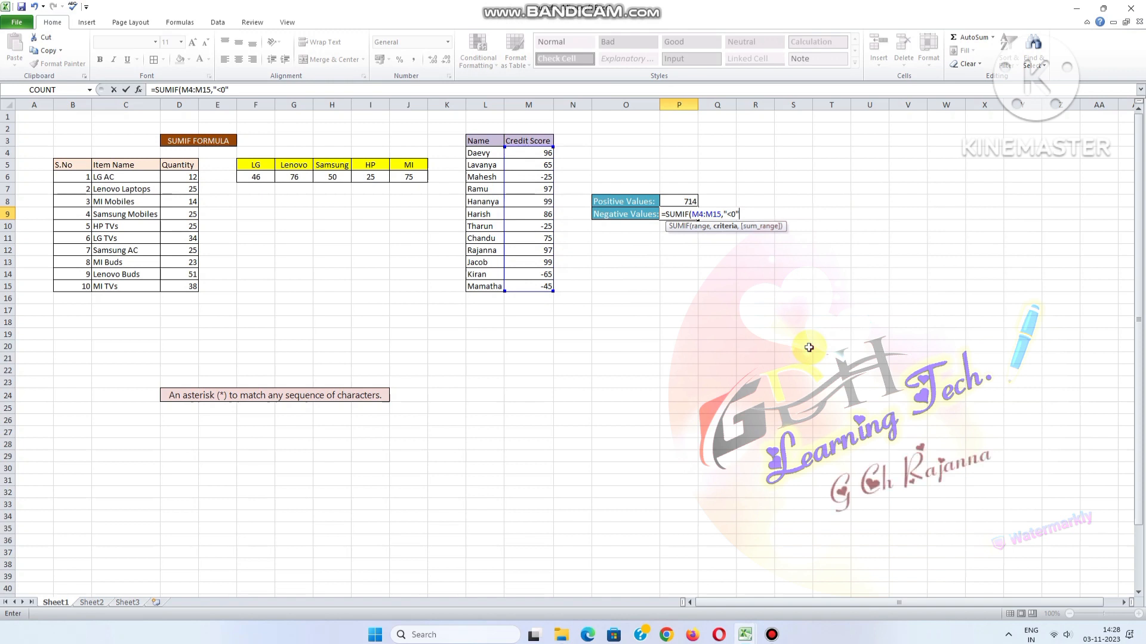
{"action": "type", "text": ")"}
{"action": "key", "text": "Return"}
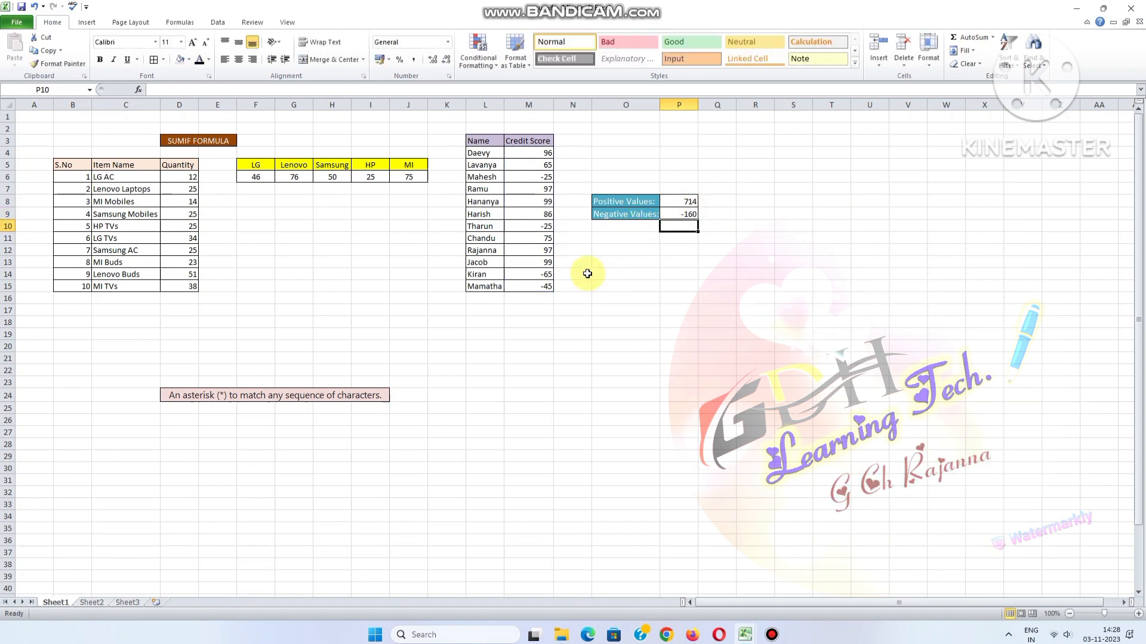
Step: Change the credit score in M14 to -24 to test the negative total, and select the SUMIF FORMULA heading
{"action": "left_click", "coordinate": [546, 277]}
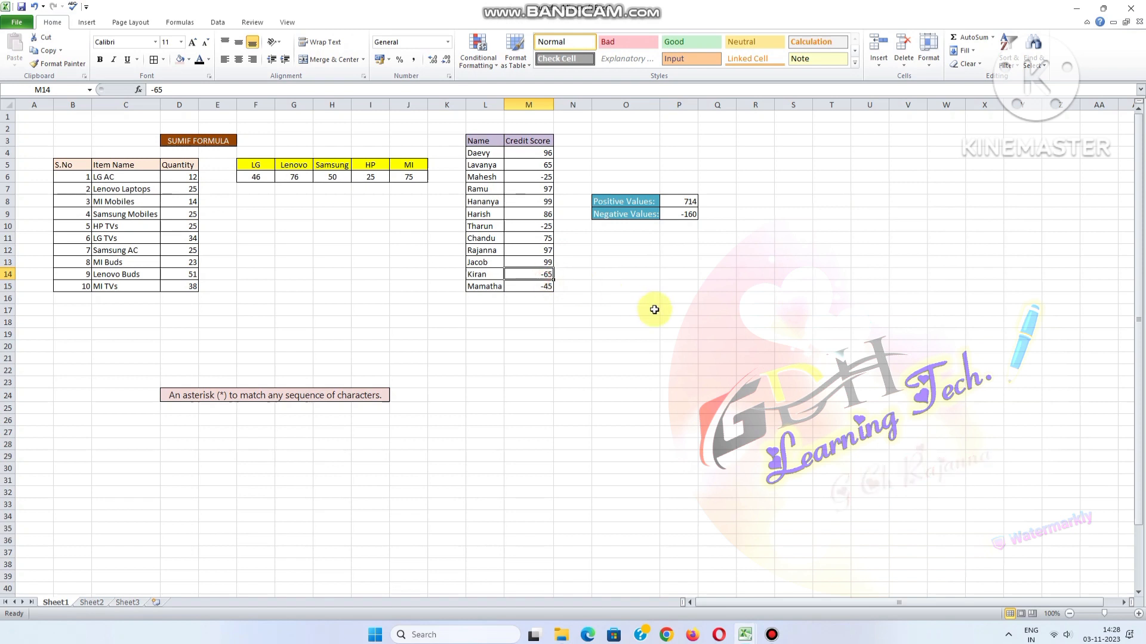
{"action": "type", "text": "-2"}
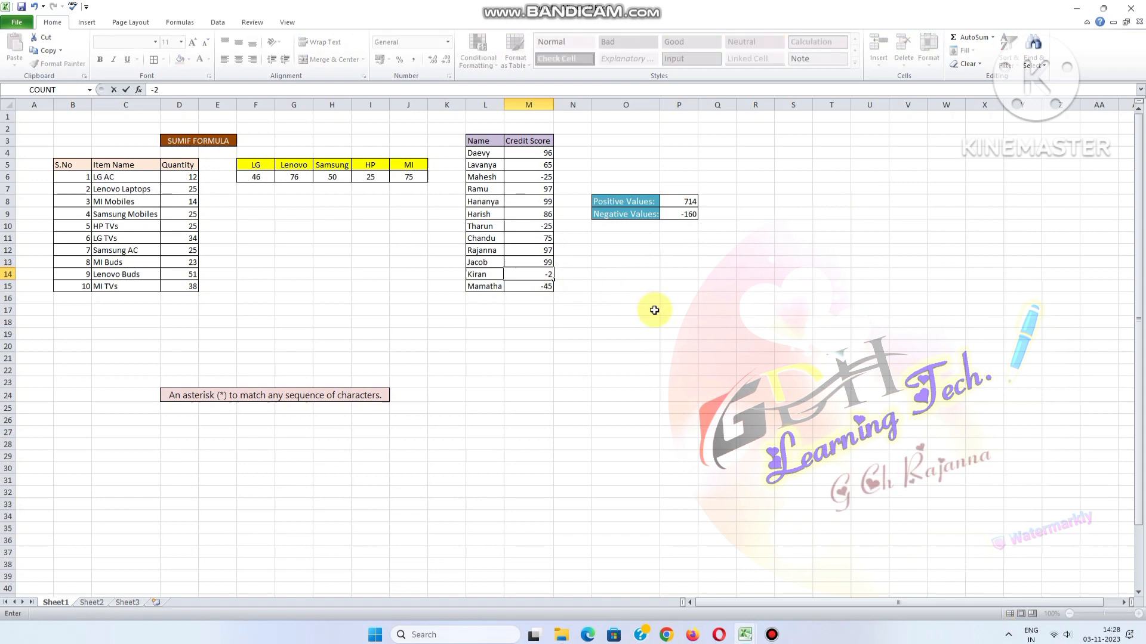
{"action": "type", "text": "4"}
{"action": "left_click", "coordinate": [655, 298]}
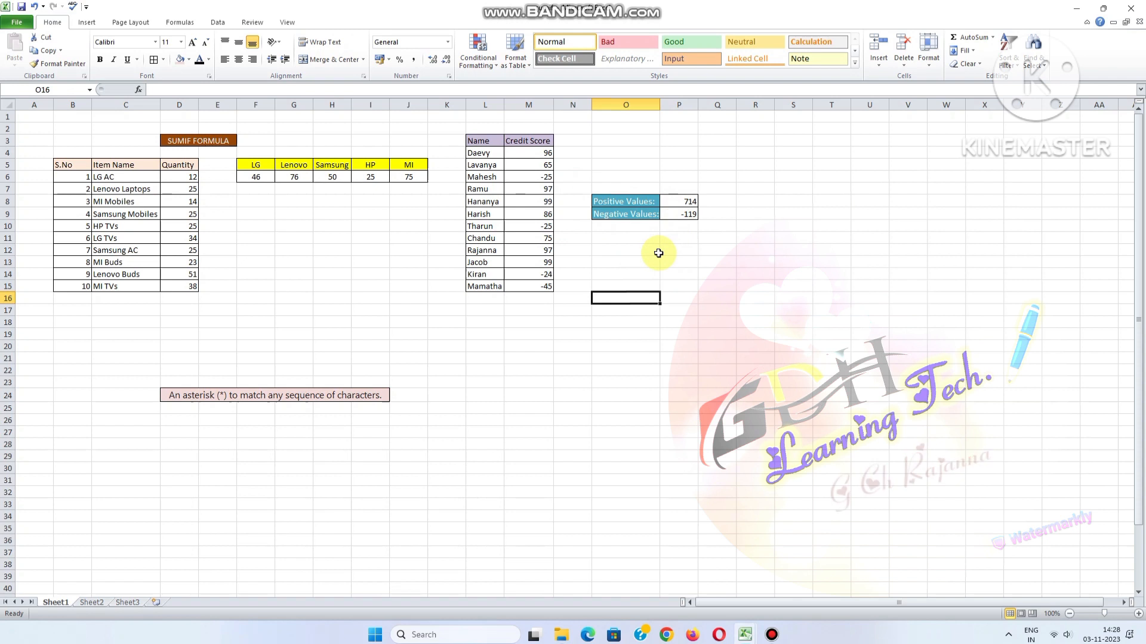
{"action": "left_click", "coordinate": [206, 141]}
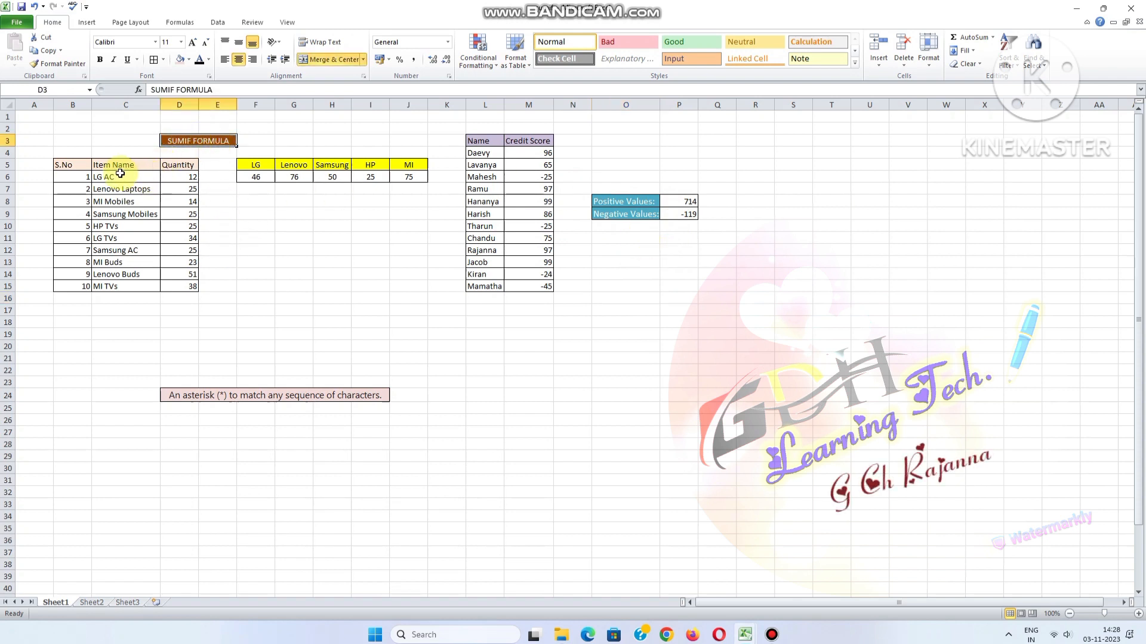